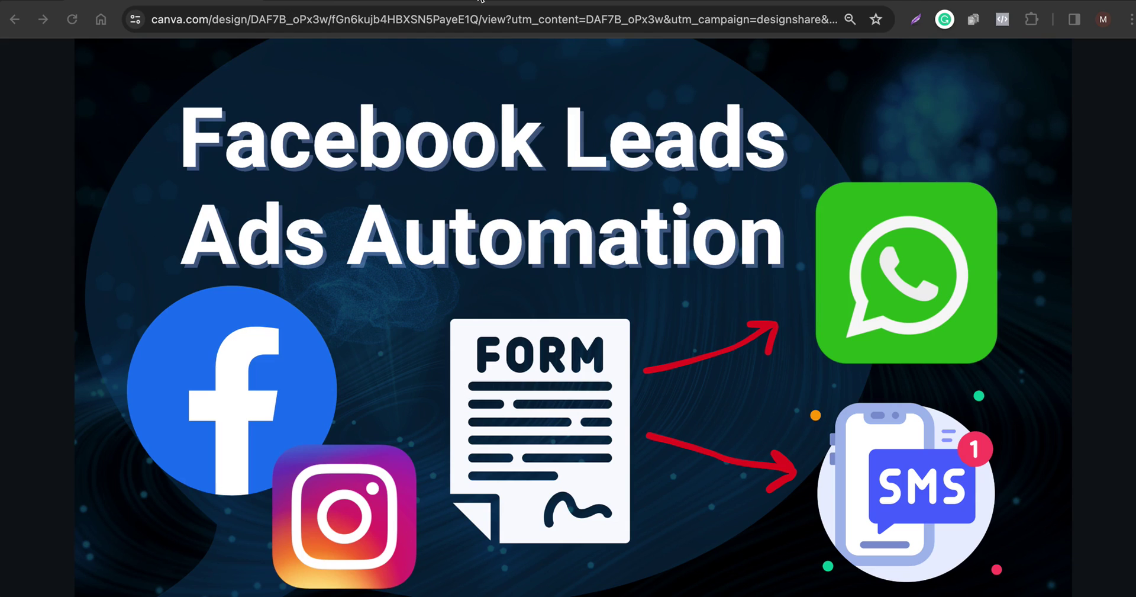
# - Switch from the Canva 'Facebook Leads Ads Automation' design to the Chatic Media Flows page
pyautogui.click(354, 3)
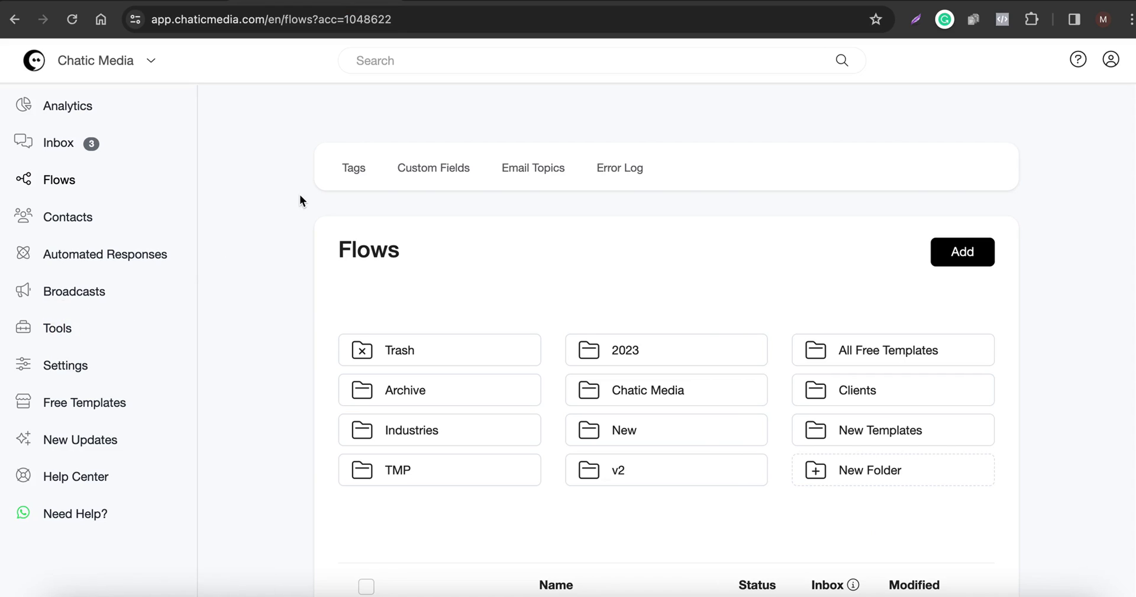
# - Add a new Facebook Lead Ads Automation from Tools and select the Chatic Media page
pyautogui.click(463, 6)
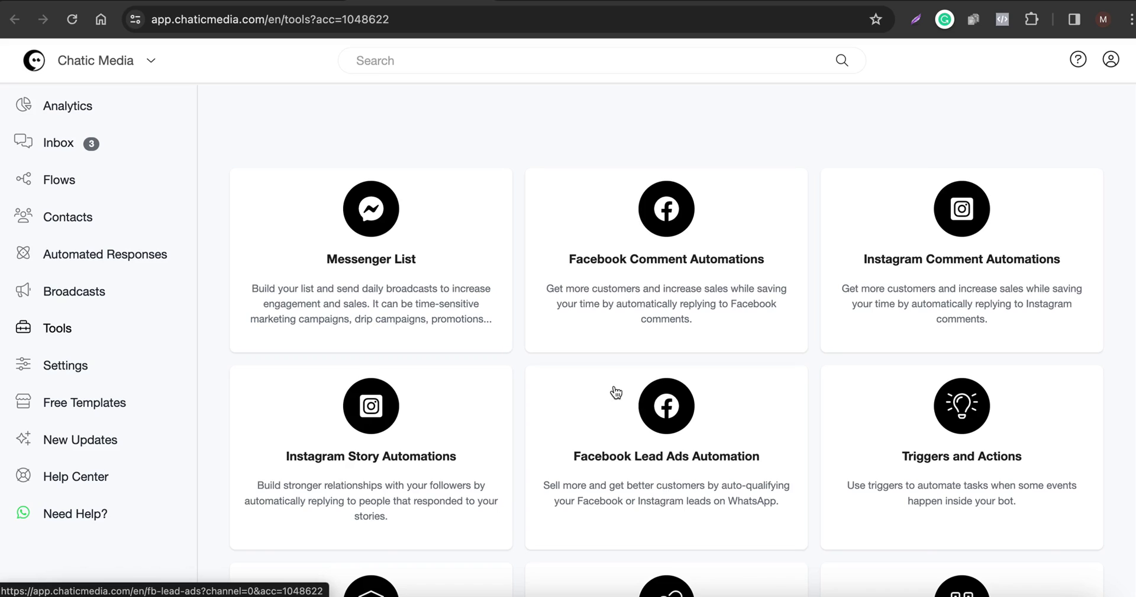
pyautogui.click(613, 435)
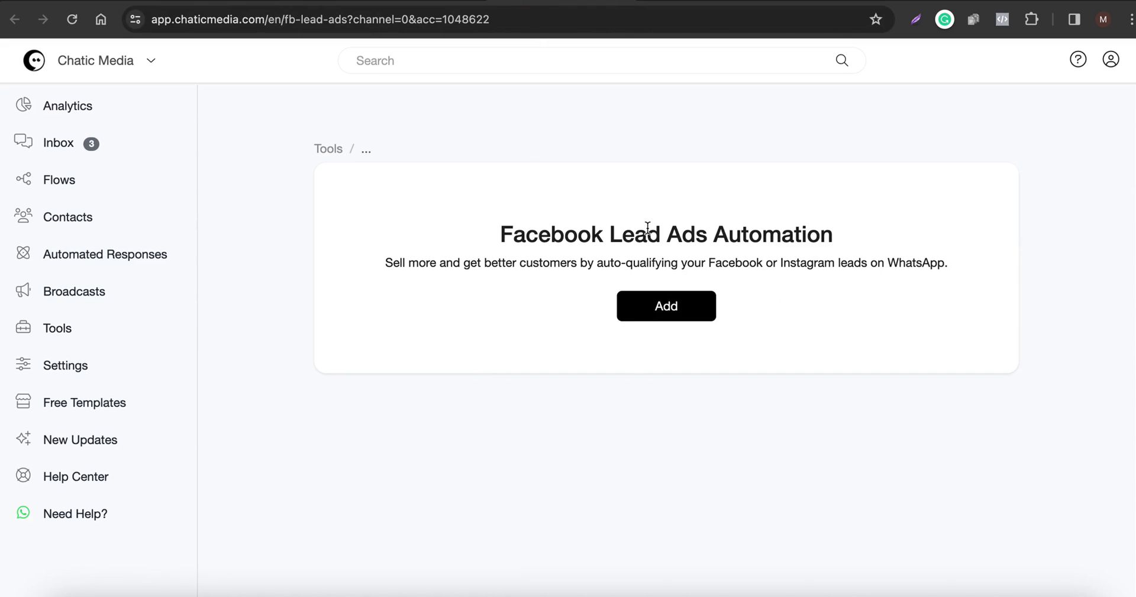
pyautogui.click(680, 308)
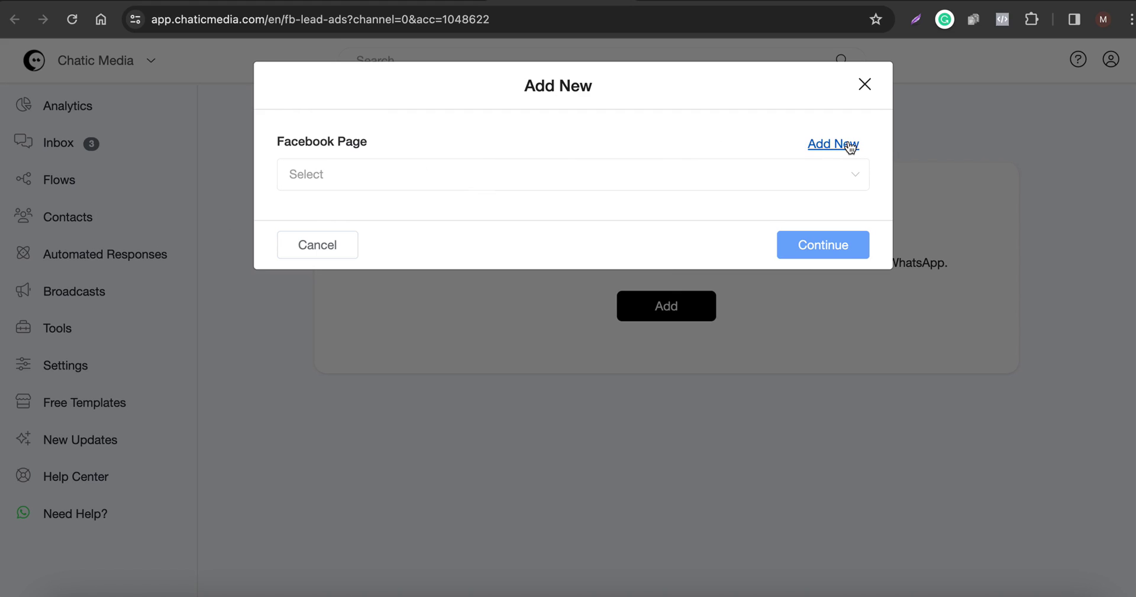
pyautogui.click(406, 169)
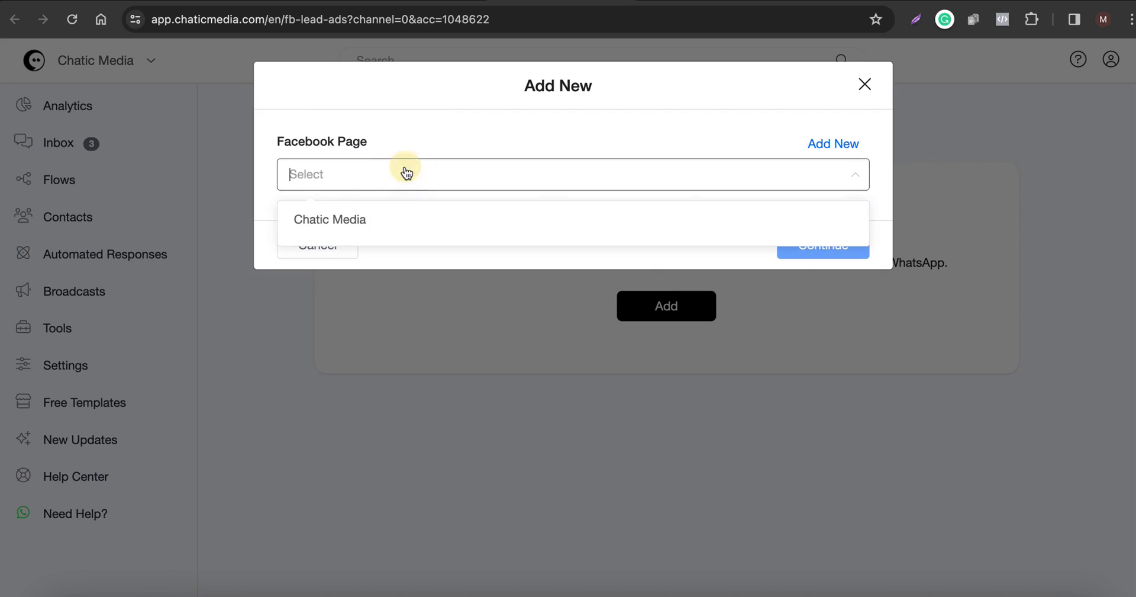
pyautogui.click(351, 222)
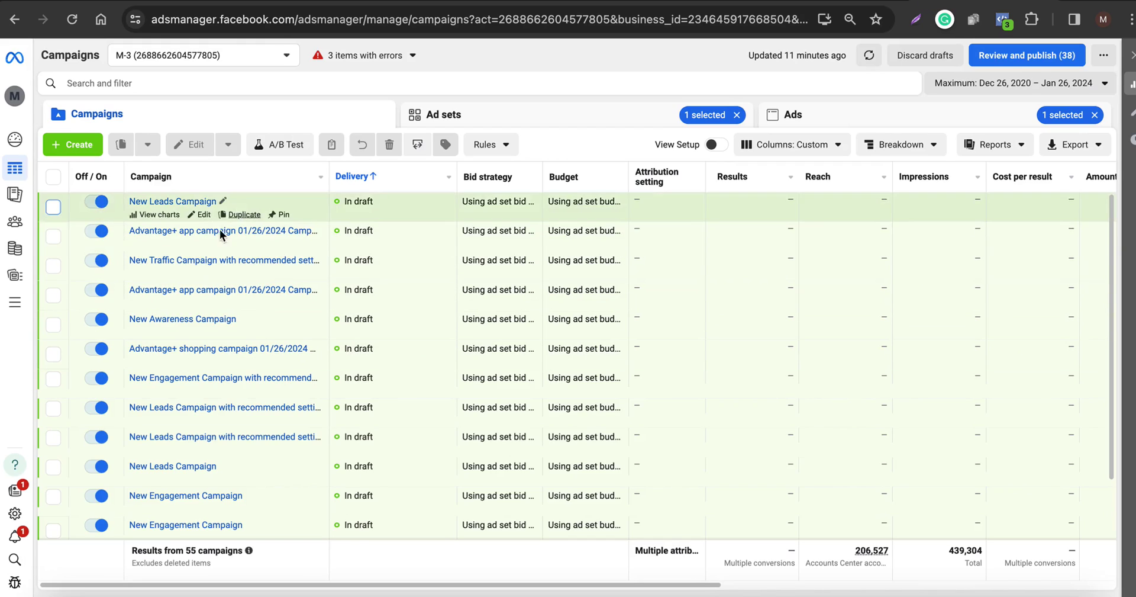
# - Create 'New Leads Campaign', a manual Leads-objective campaign draft in Ads Manager
pyautogui.click(68, 143)
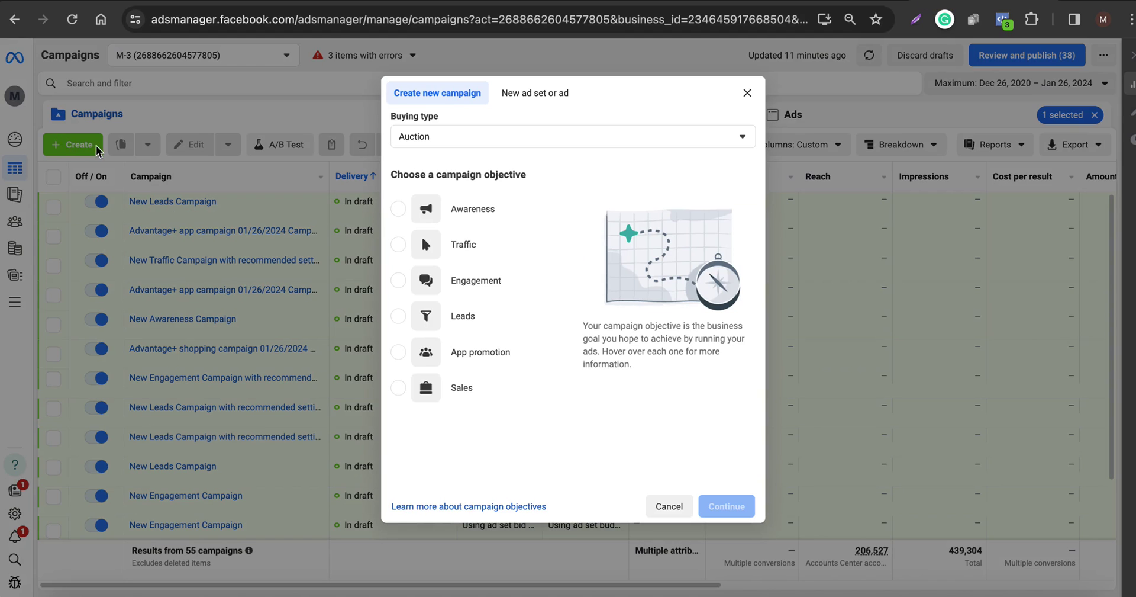
pyautogui.moveTo(432, 320)
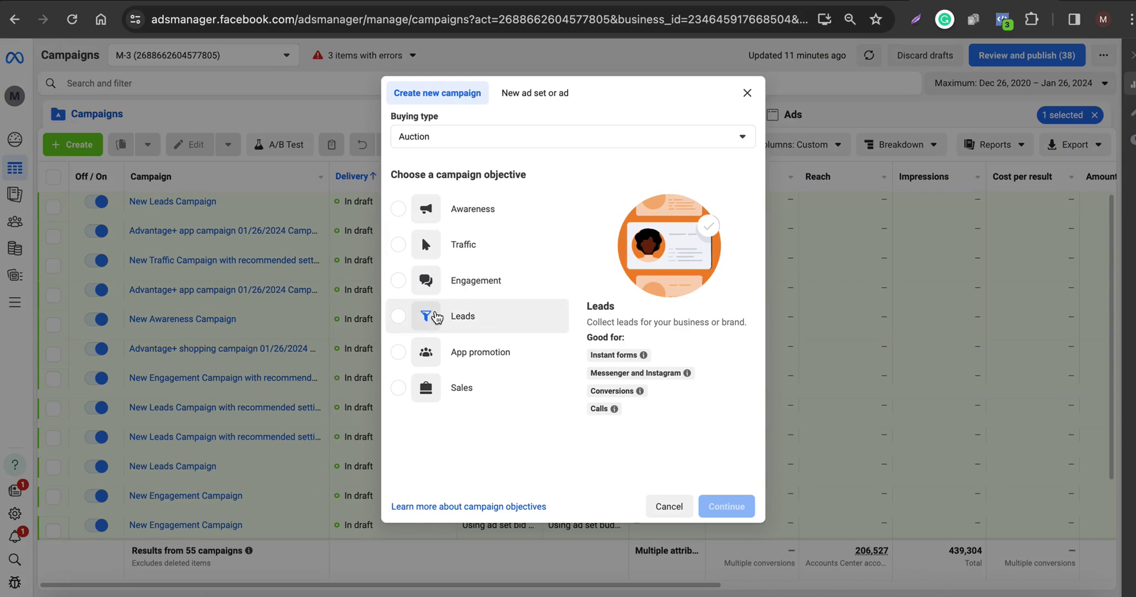
pyautogui.click(513, 321)
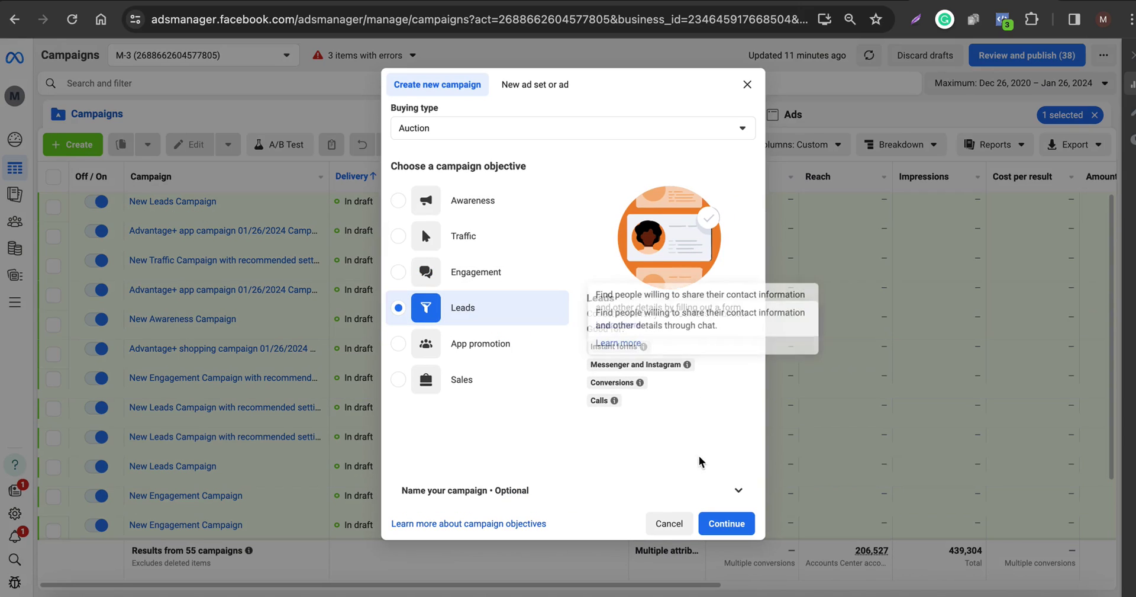
pyautogui.click(561, 492)
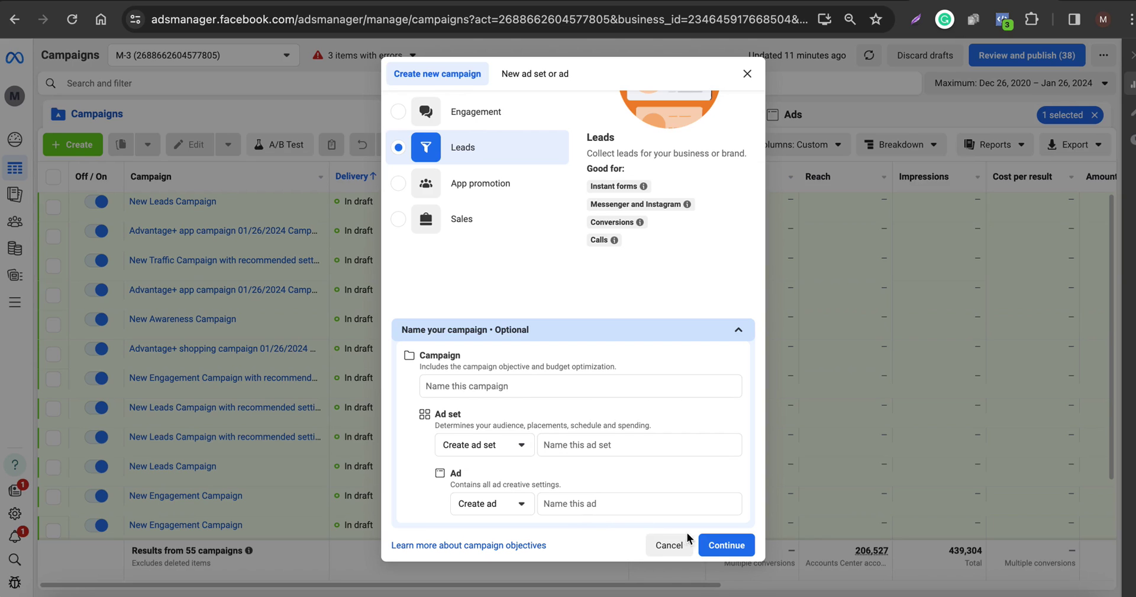
pyautogui.click(716, 541)
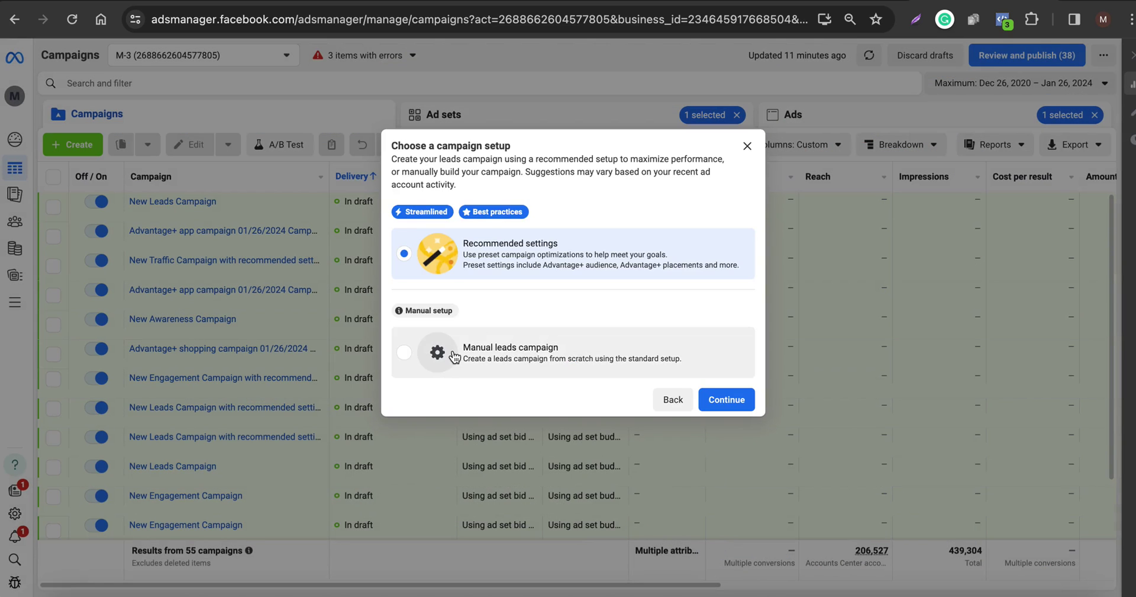
pyautogui.click(454, 357)
pyautogui.click(716, 395)
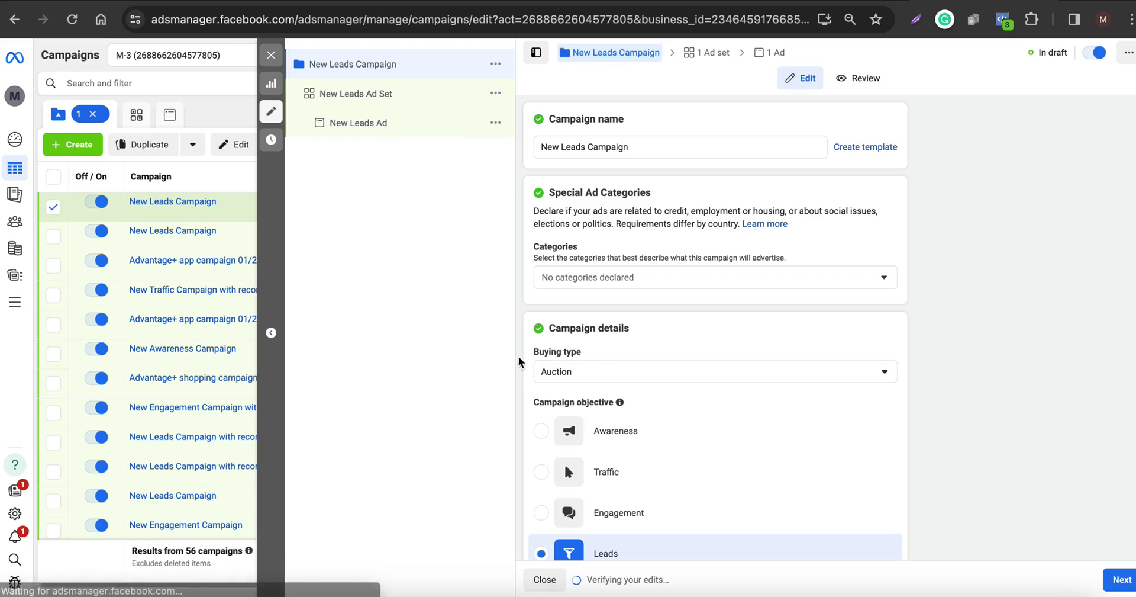
# - Look over the new ad's and the campaign's settings
pyautogui.click(370, 120)
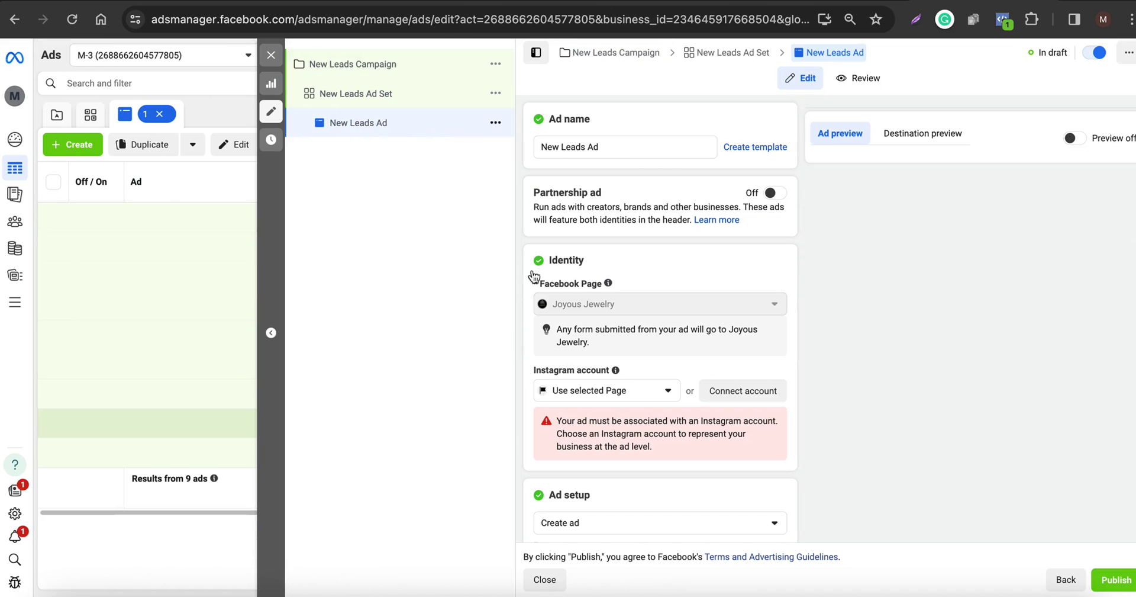
pyautogui.scroll(-5, 591, 378)
pyautogui.scroll(-10, 618, 329)
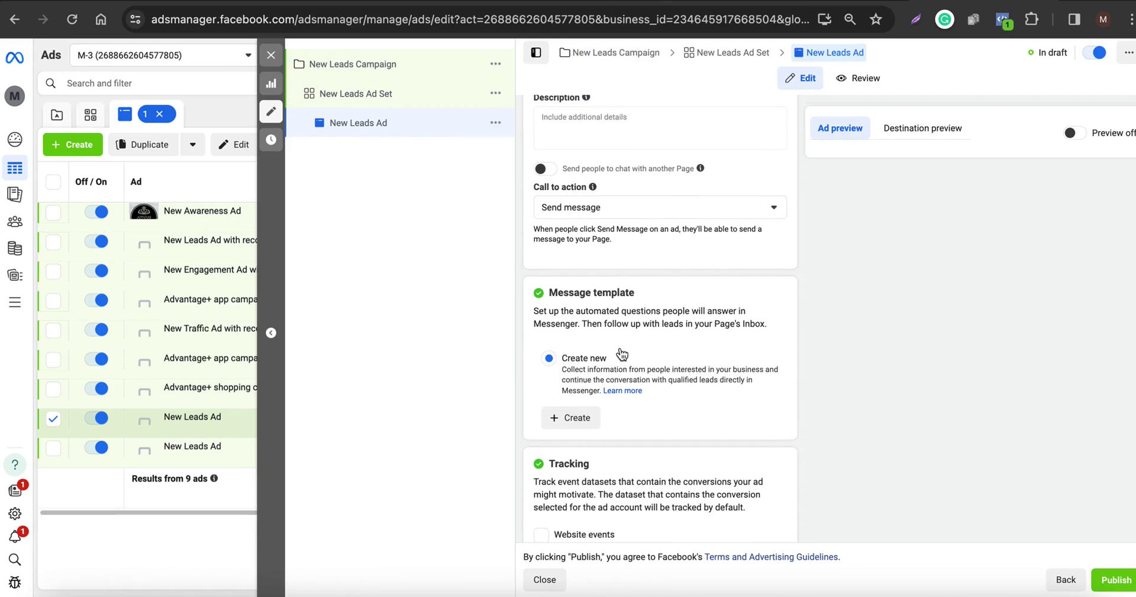
pyautogui.scroll(5, 580, 382)
pyautogui.click(373, 70)
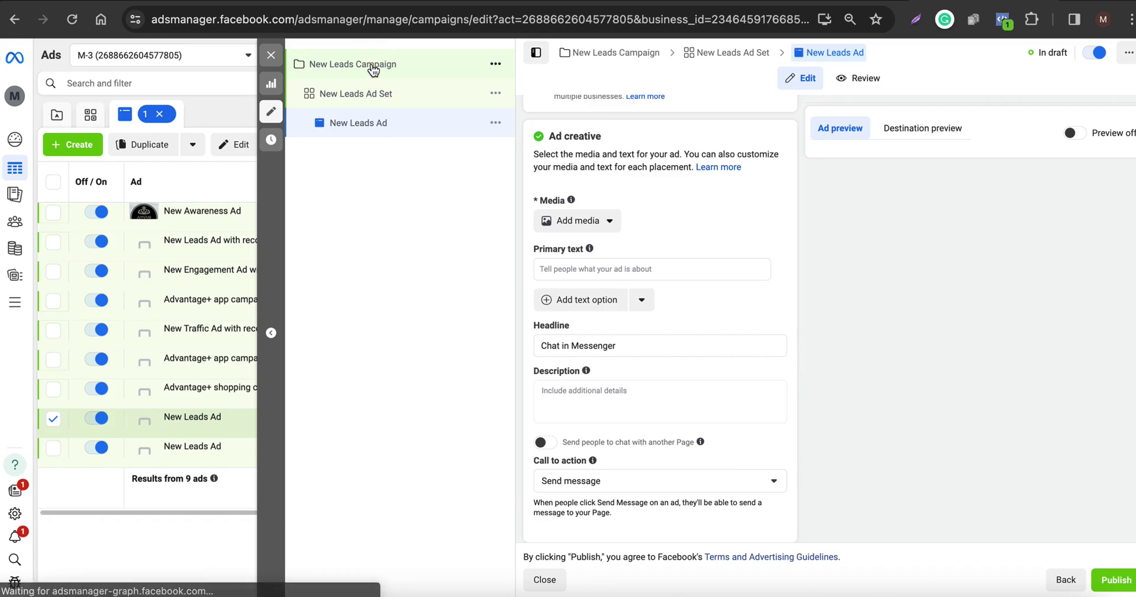
pyautogui.scroll(-3, 595, 343)
pyautogui.scroll(-3, 593, 376)
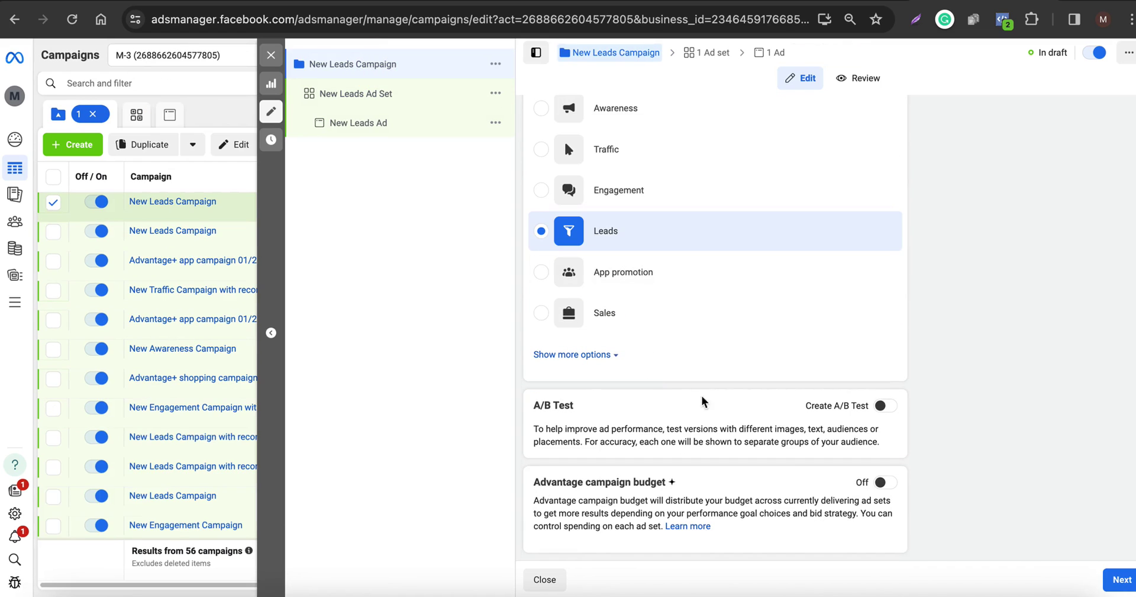
# - Set the ad set's conversion location to Instant forms instead of Messenger
pyautogui.click(1119, 579)
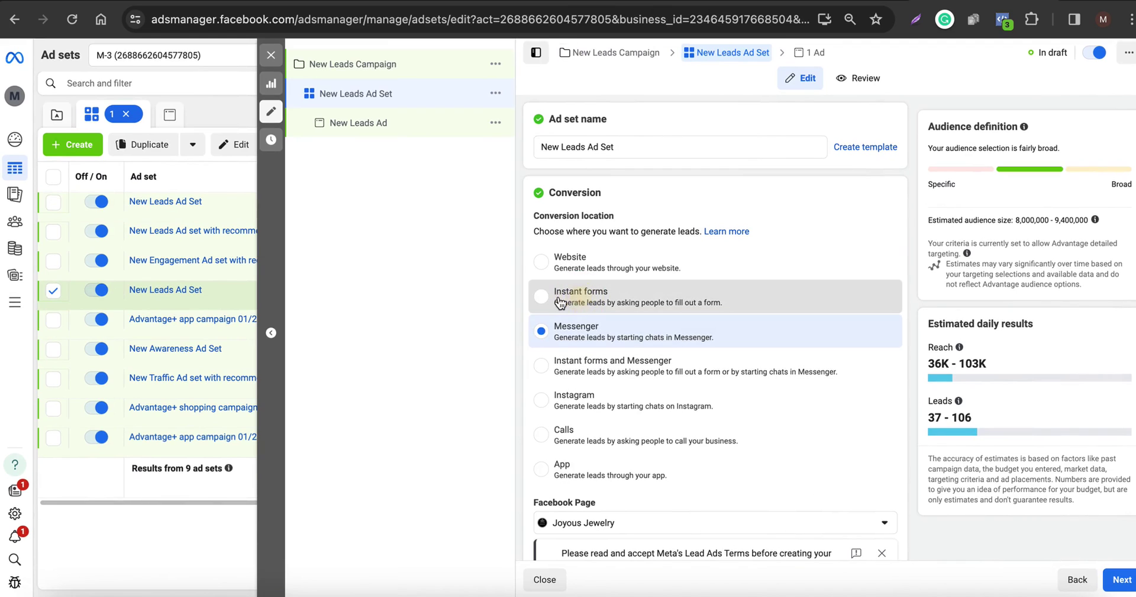
pyautogui.click(579, 302)
pyautogui.click(1120, 579)
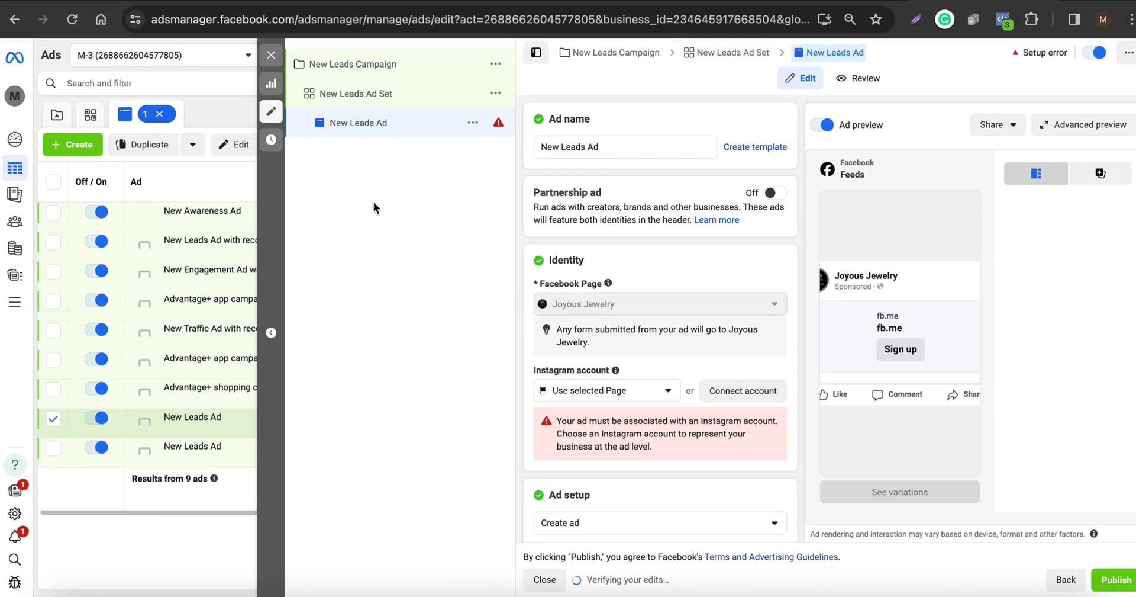
# - Start a new instant form from the ad's Destination section
pyautogui.scroll(-5, 645, 437)
pyautogui.scroll(-8, 644, 425)
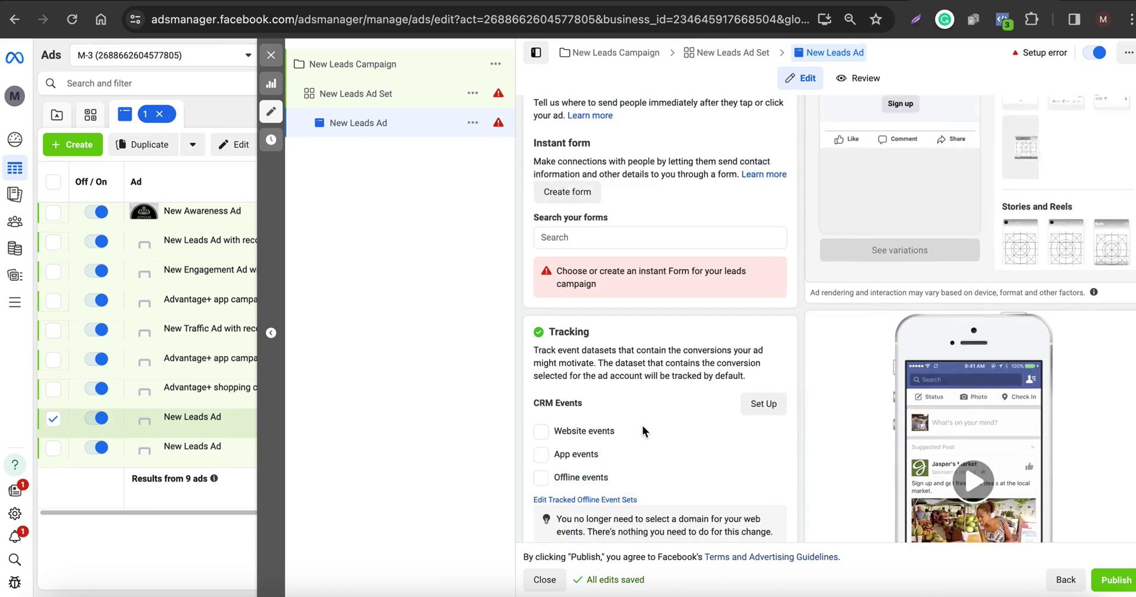
pyautogui.scroll(3, 642, 425)
pyautogui.scroll(-4, 642, 425)
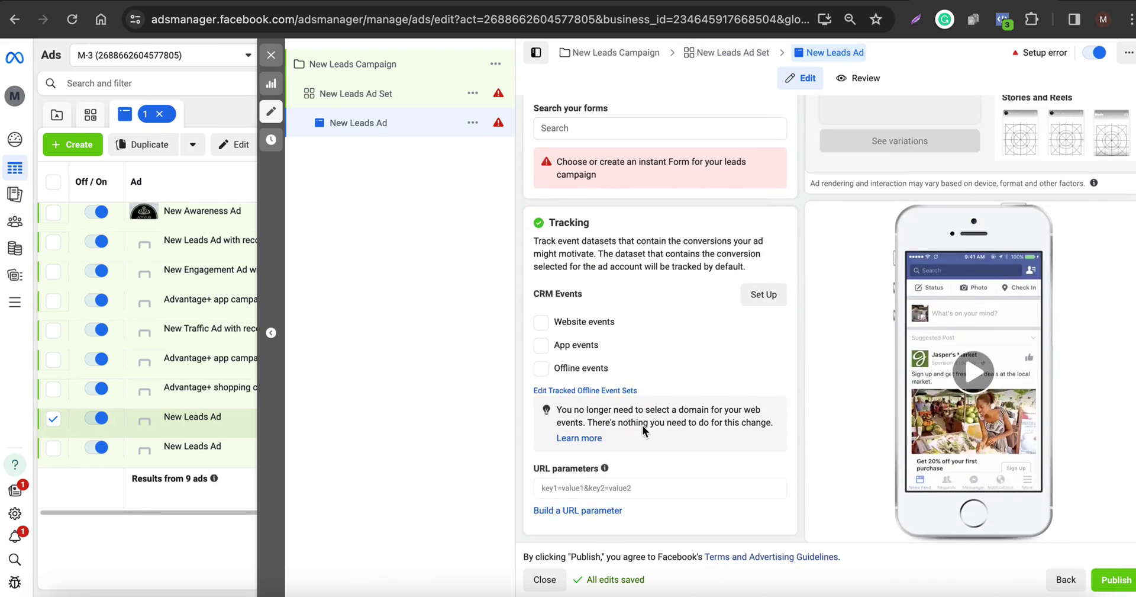
pyautogui.scroll(4, 641, 425)
pyautogui.click(562, 306)
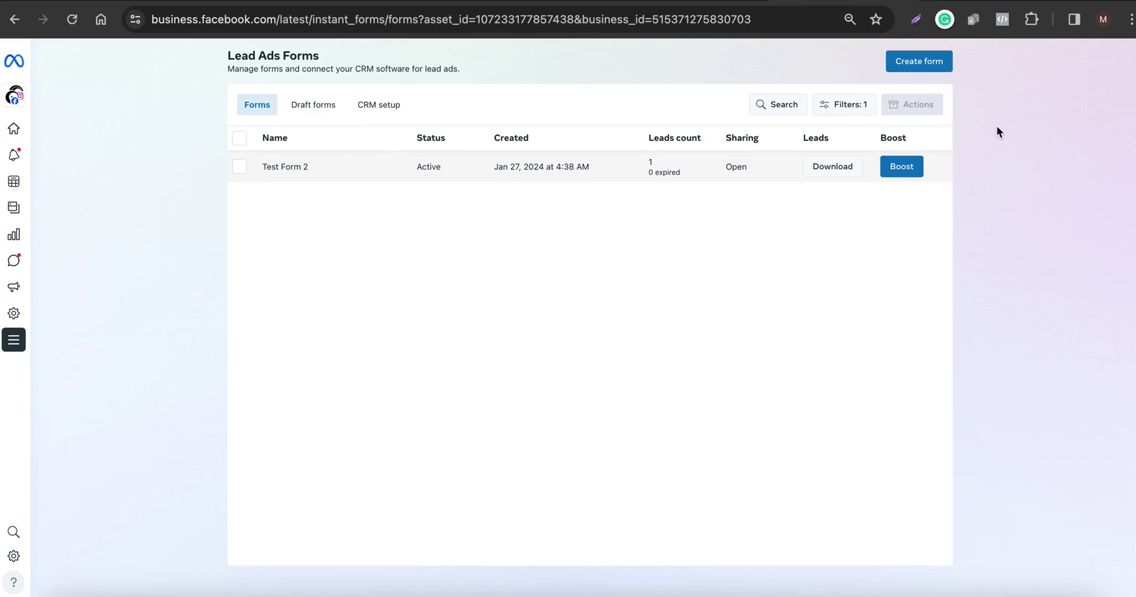
# - Duplicate Test Form 2, rename the copy 'Test Form 3' and create it
pyautogui.click(910, 63)
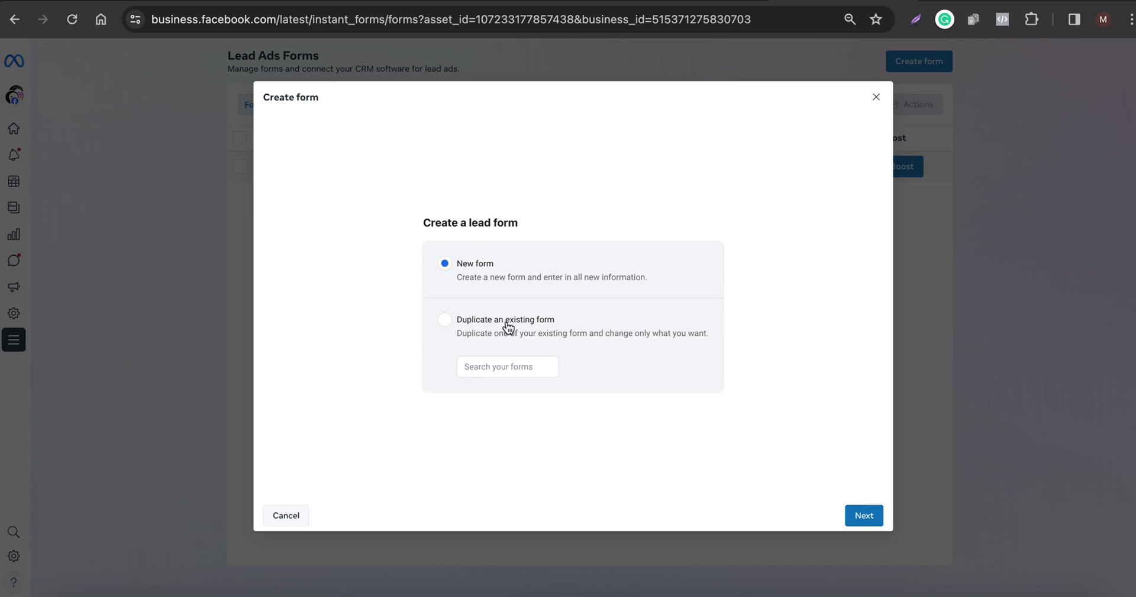
pyautogui.click(501, 330)
pyautogui.click(491, 368)
pyautogui.click(504, 402)
pyautogui.click(866, 516)
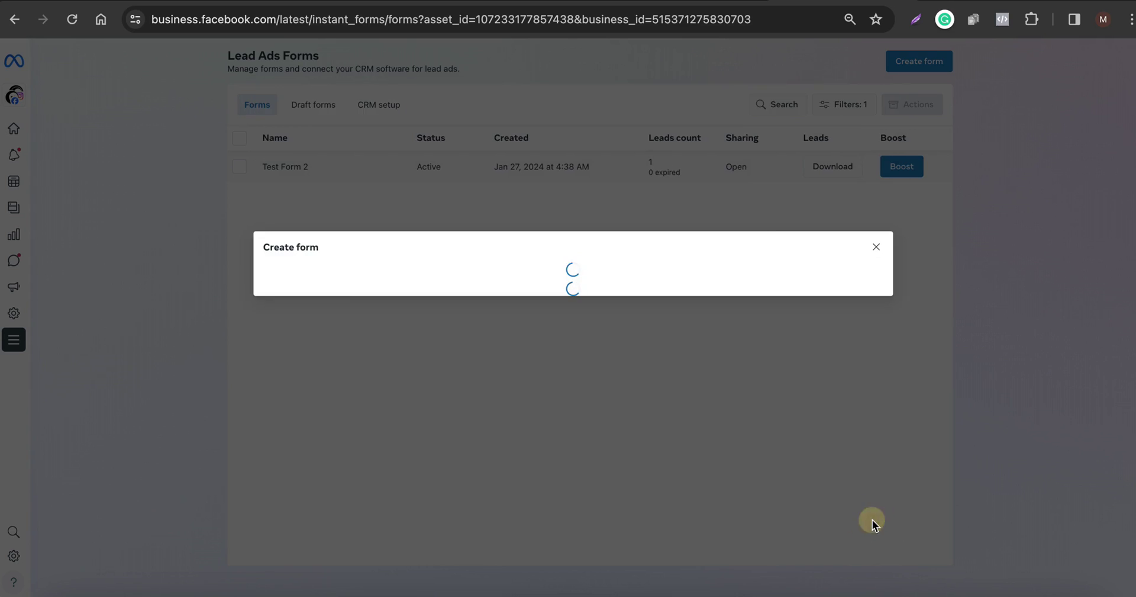
pyautogui.moveTo(313, 176); pyautogui.dragTo(388, 177)
pyautogui.write('3')
pyautogui.click(454, 160)
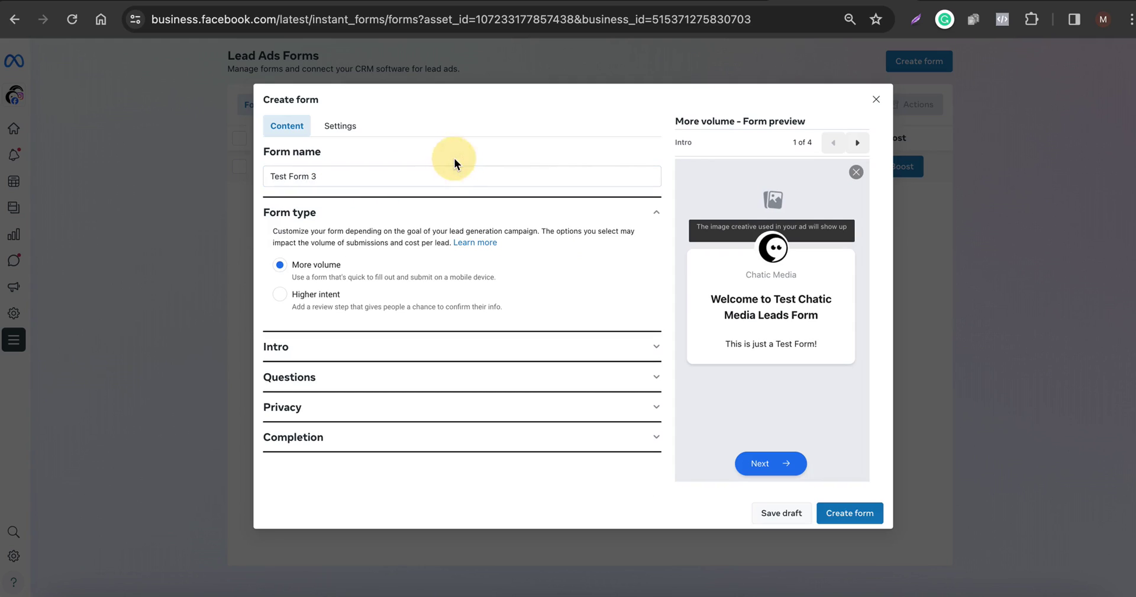
pyautogui.click(843, 515)
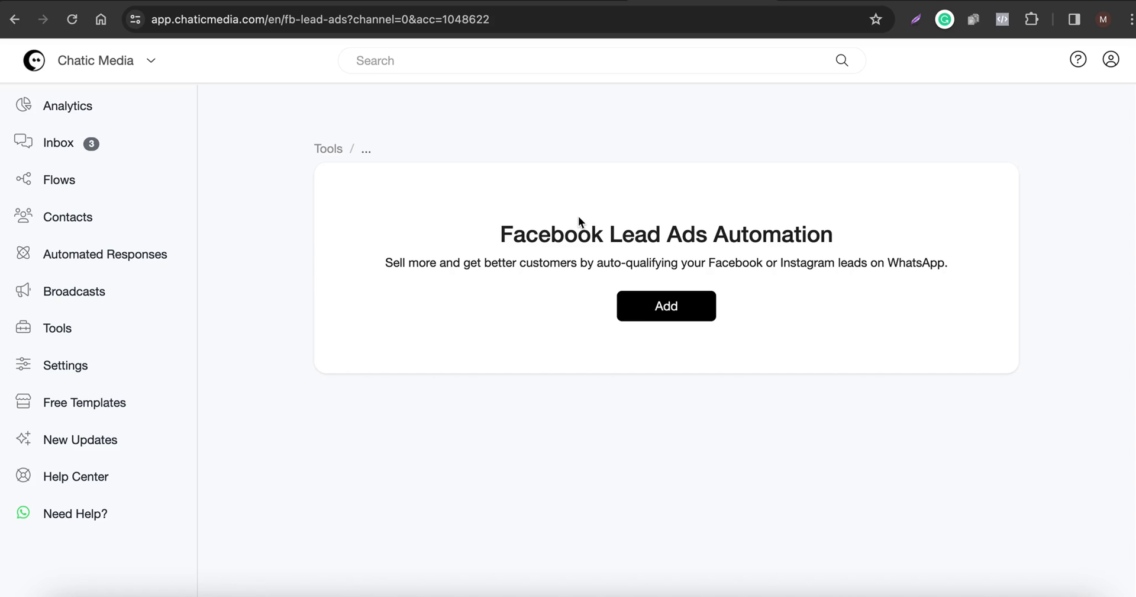
# - Add a lead-ads automation for the Chatic Media page using Test Form 3
pyautogui.click(650, 304)
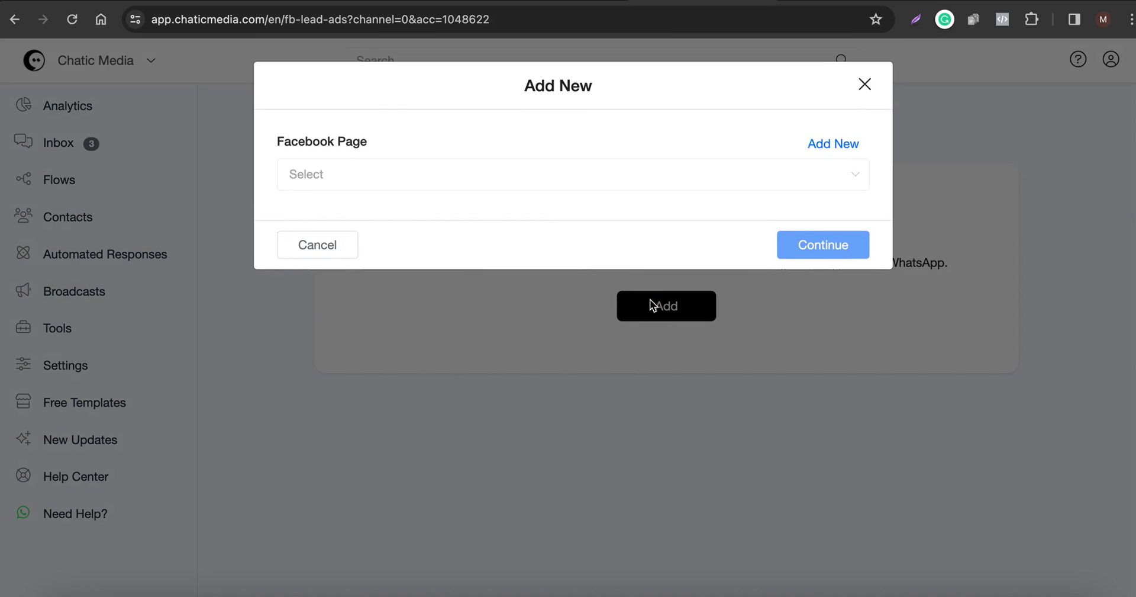
pyautogui.click(294, 174)
pyautogui.click(339, 219)
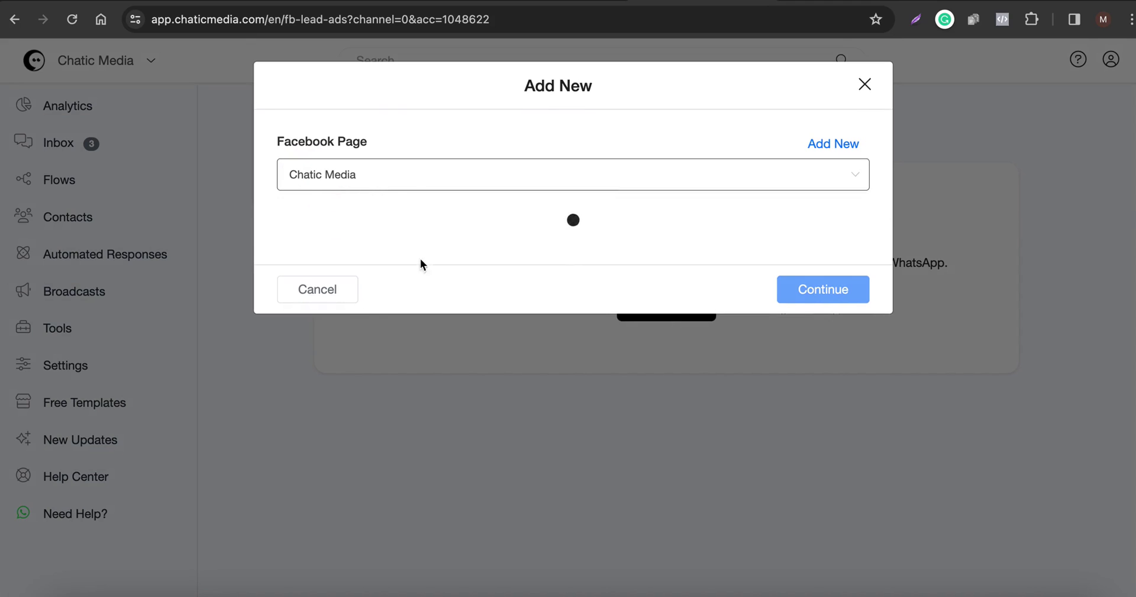
pyautogui.click(370, 243)
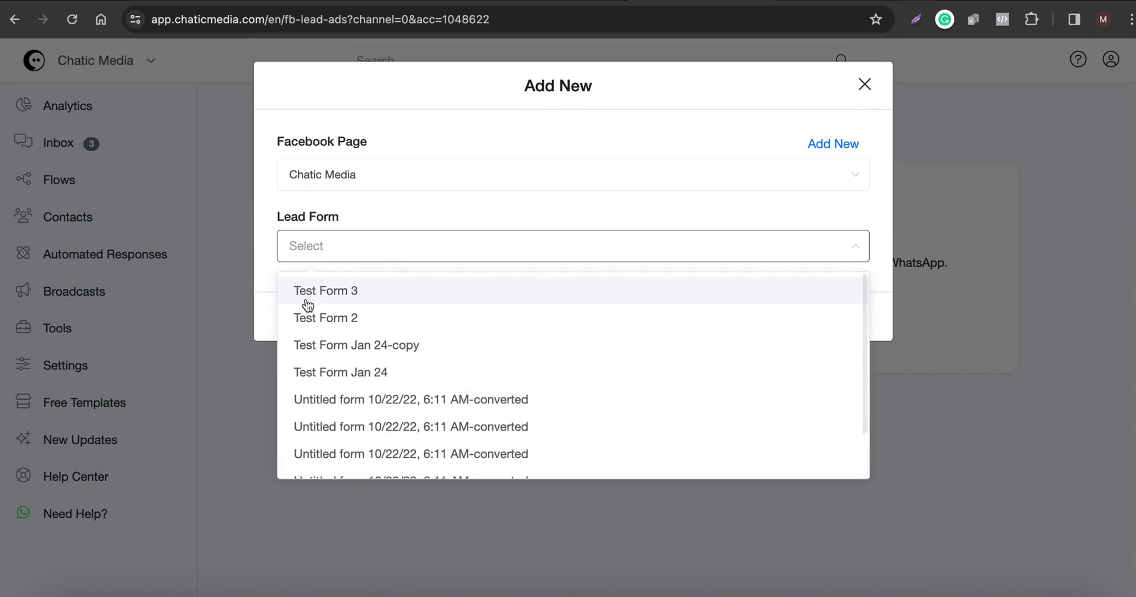
pyautogui.click(349, 292)
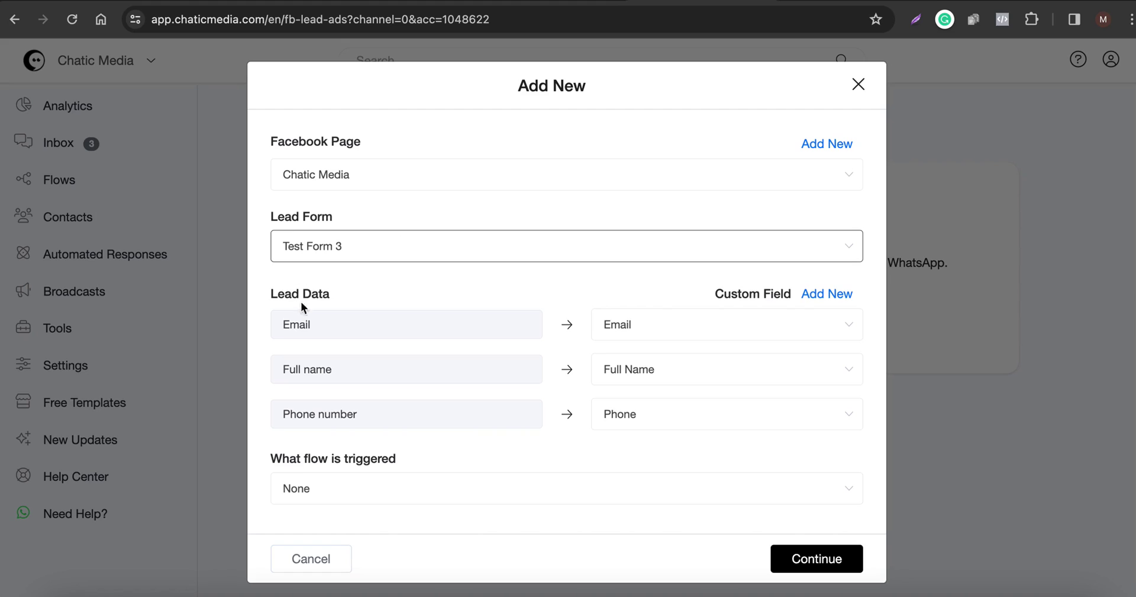
# - Map the form's email answer to the Email custom field, then cancel the automation setup
pyautogui.click(672, 329)
pyautogui.click(643, 402)
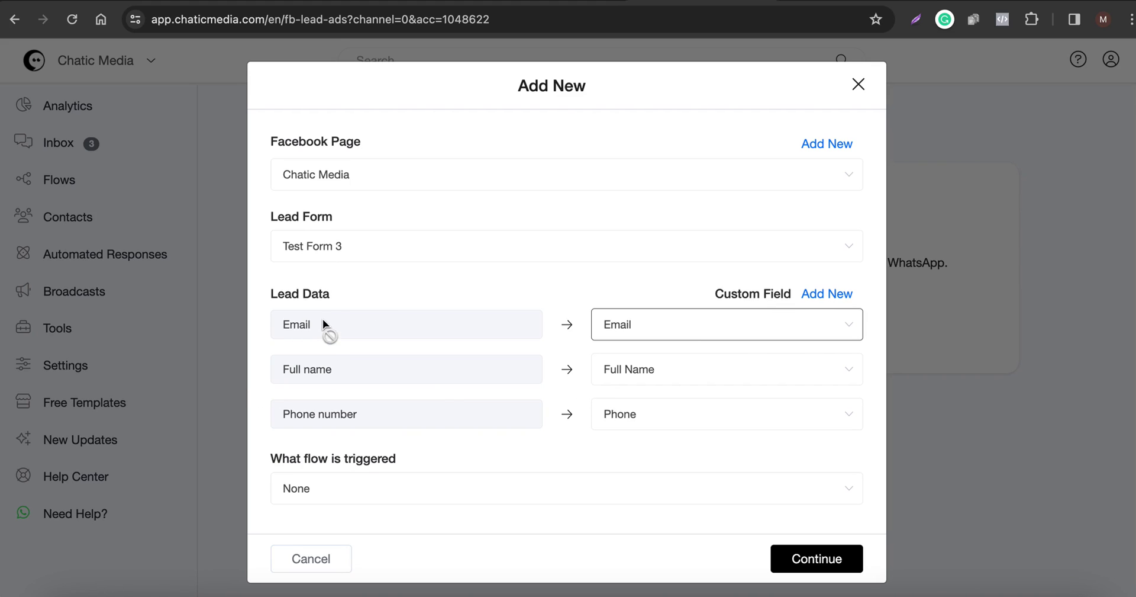
pyautogui.hotkey('ctrl', 'Tab')
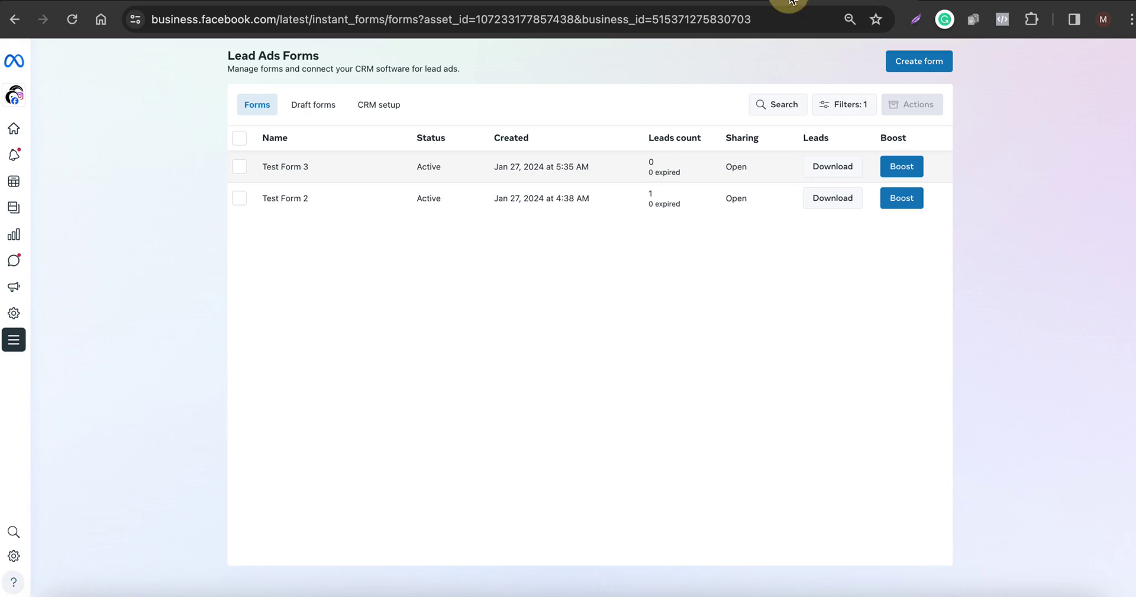
pyautogui.hotkey('ctrl', 'Tab')
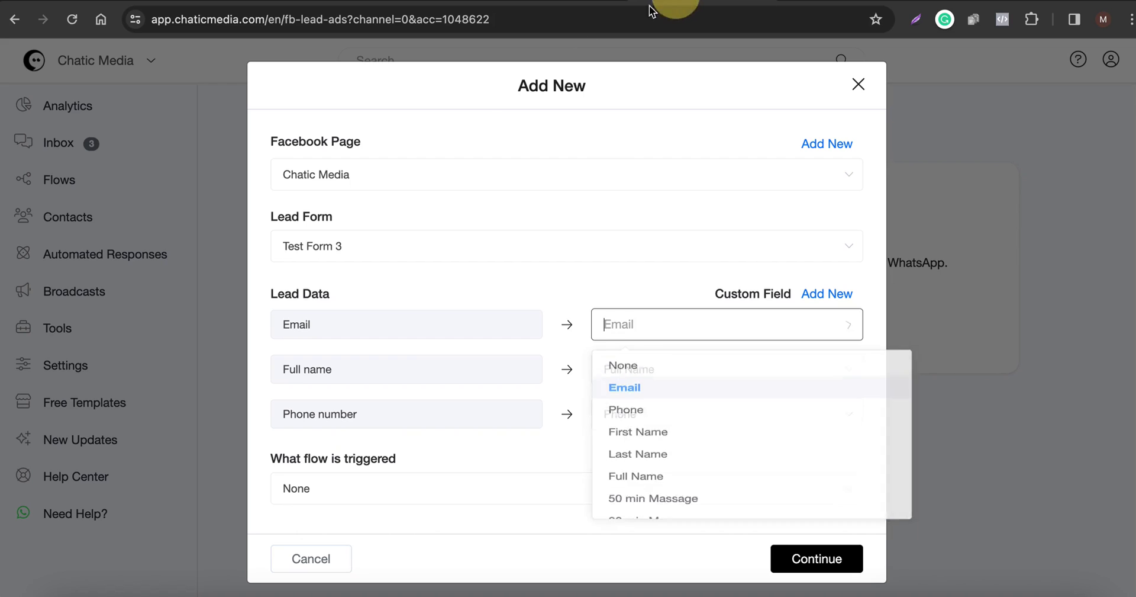
pyautogui.click(541, 287)
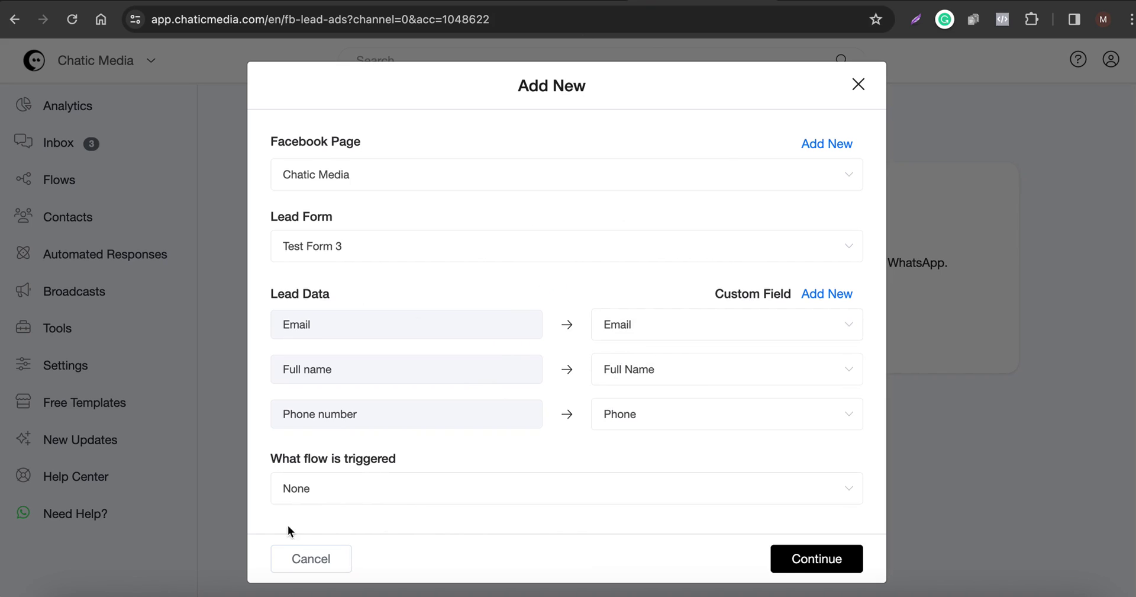
pyautogui.click(309, 557)
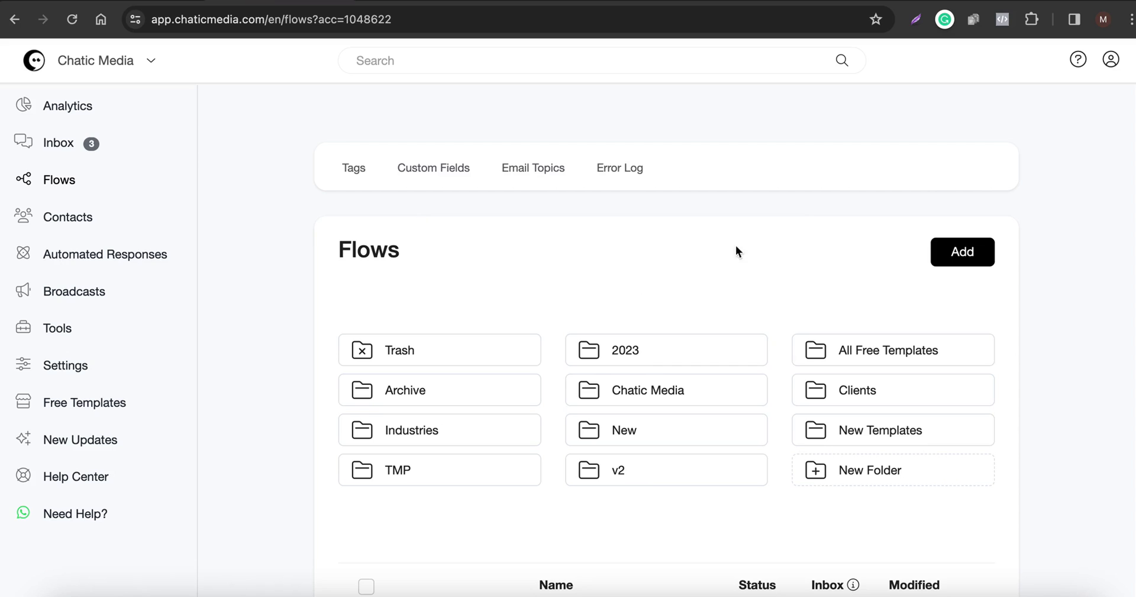
# - Create a new flow named 'WhatsApp Lead Form Welcome'
pyautogui.click(935, 245)
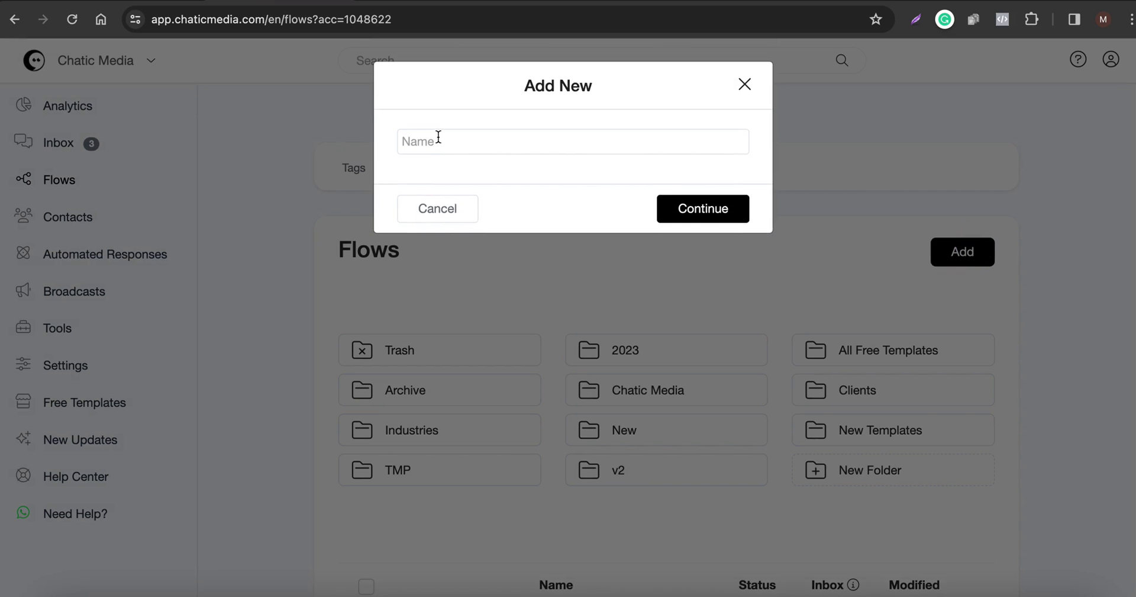
pyautogui.click(439, 137)
pyautogui.write('Wh')
pyautogui.click(677, 208)
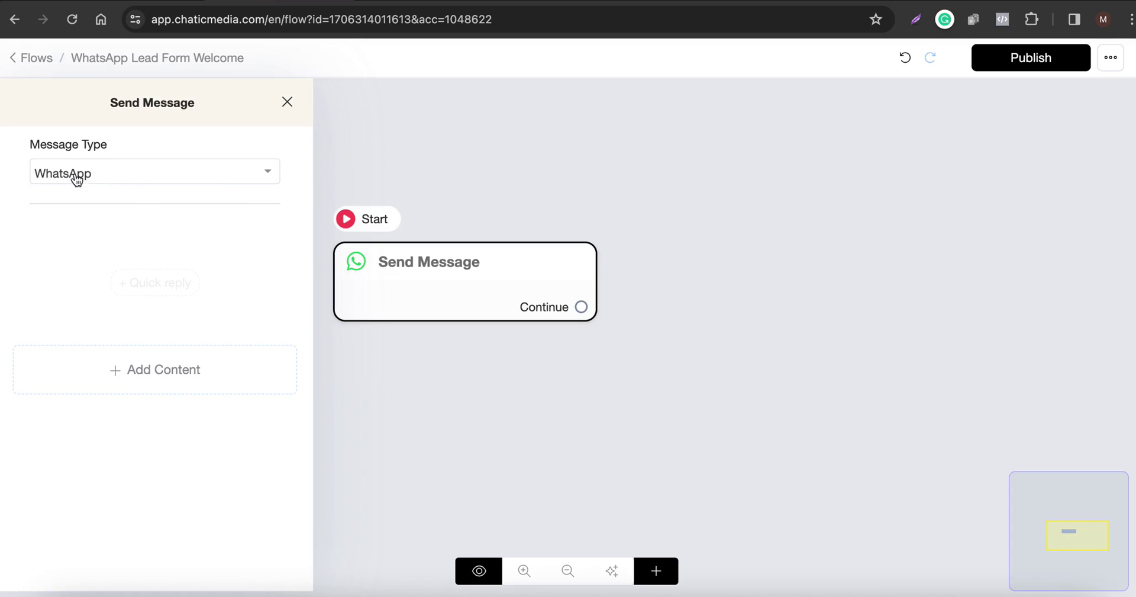
# - Insert the chatic_media_welcome WhatsApp template into the flow's Send Message step
pyautogui.click(144, 383)
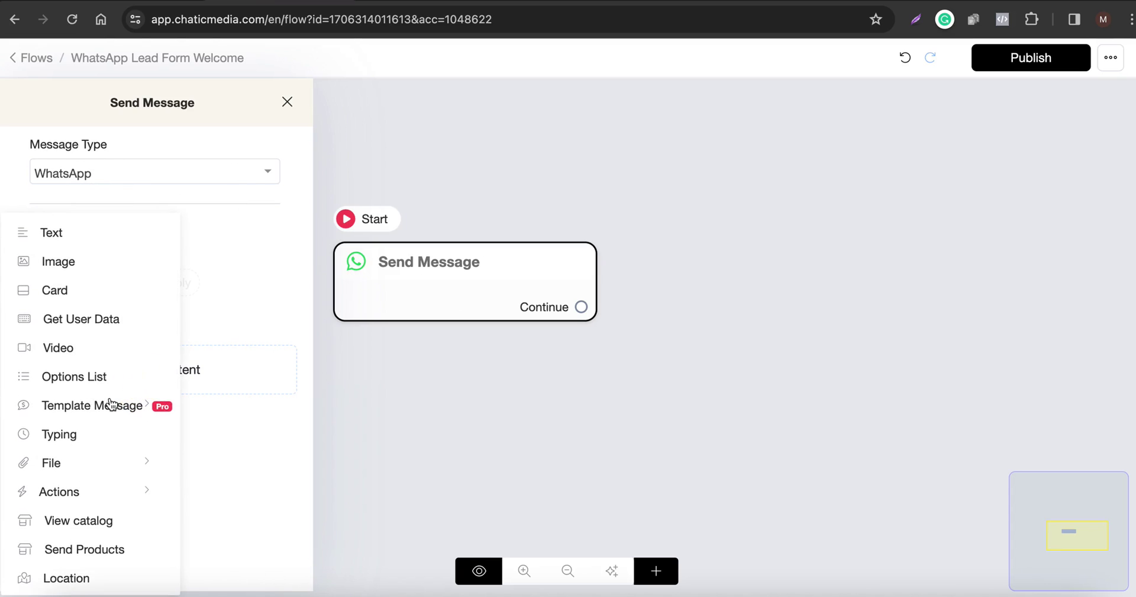
pyautogui.click(77, 412)
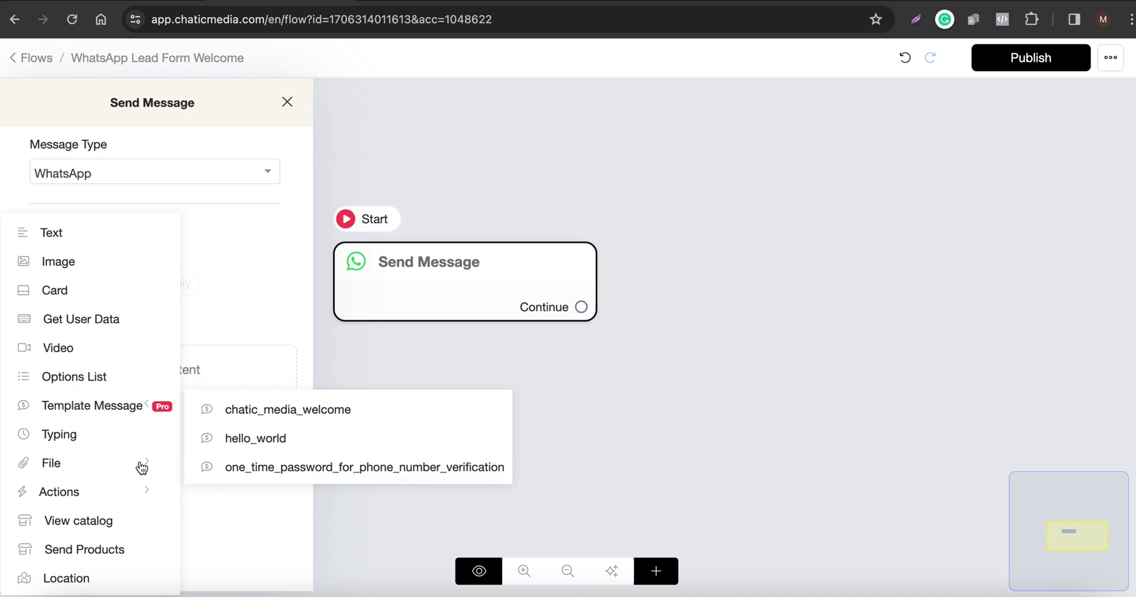
pyautogui.click(298, 416)
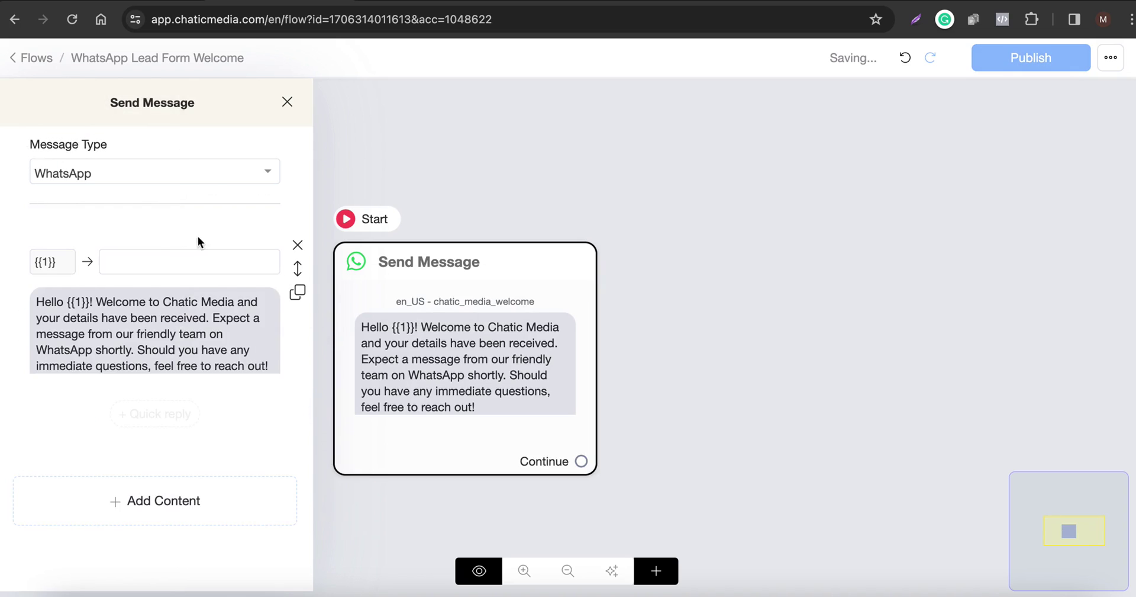
# - Confirm chatic_media_welcome shows APPROVED in the WhatsApp channel's Template Message list
pyautogui.click(405, 1)
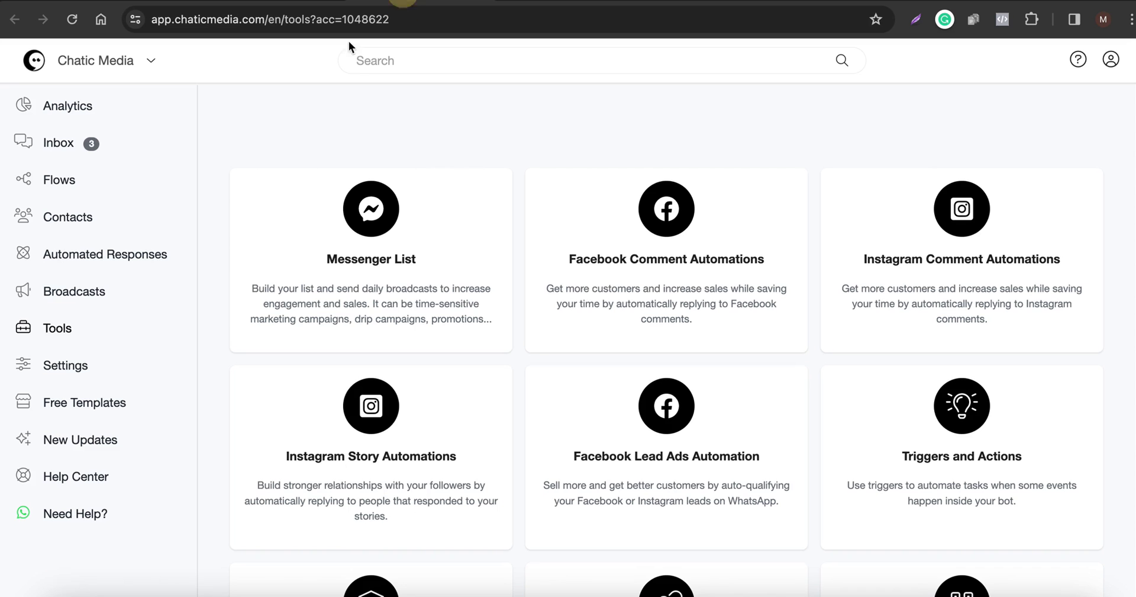
pyautogui.click(66, 369)
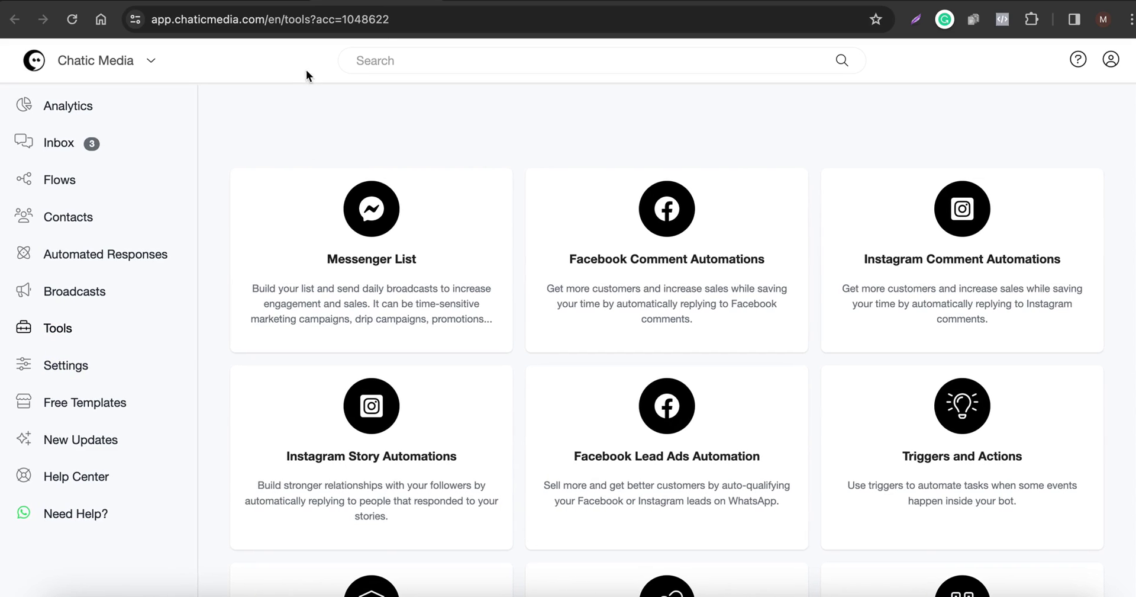
pyautogui.click(470, 1)
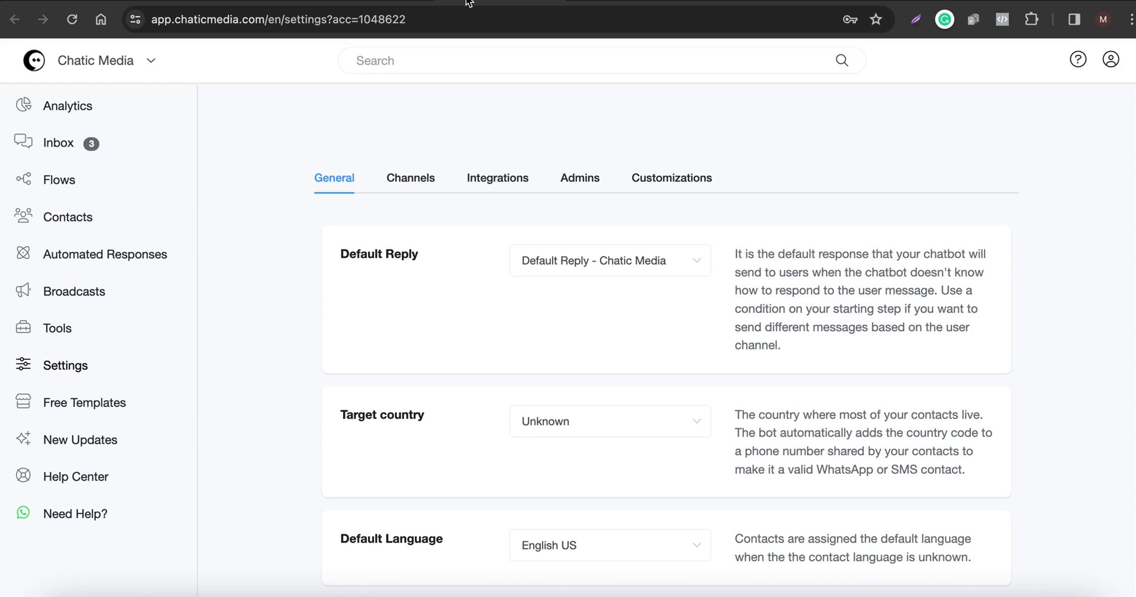
pyautogui.click(388, 184)
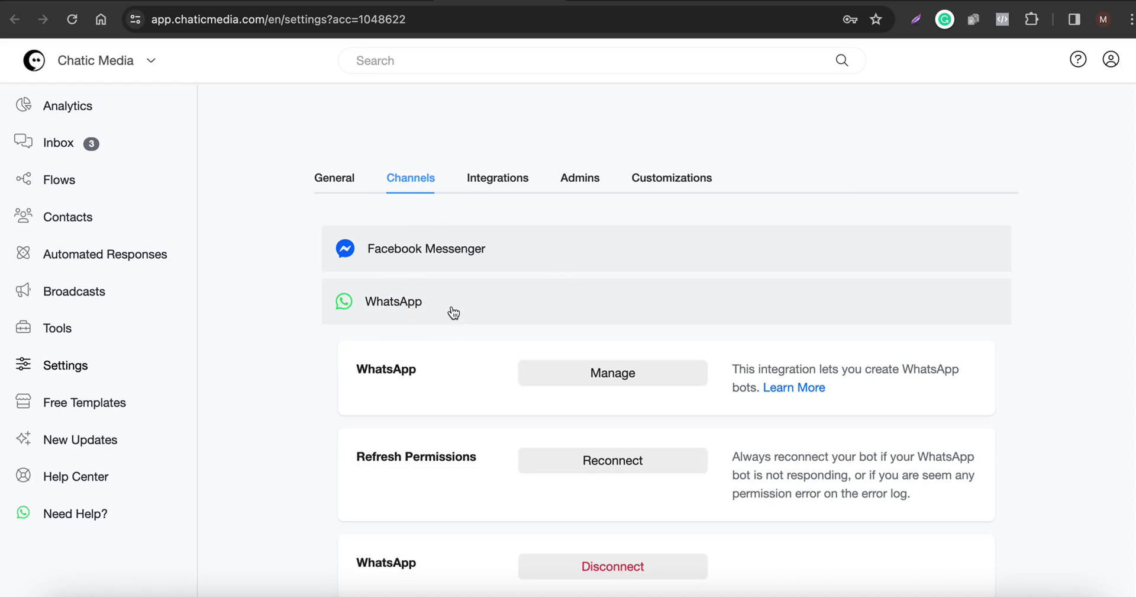
pyautogui.scroll(-1, 473, 308)
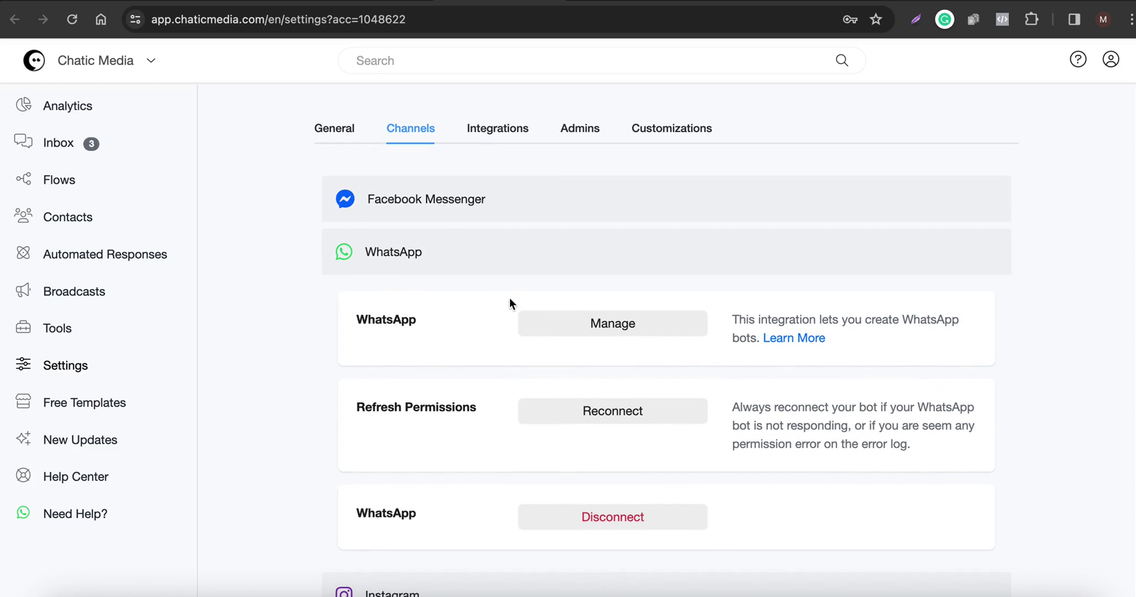
pyautogui.click(594, 330)
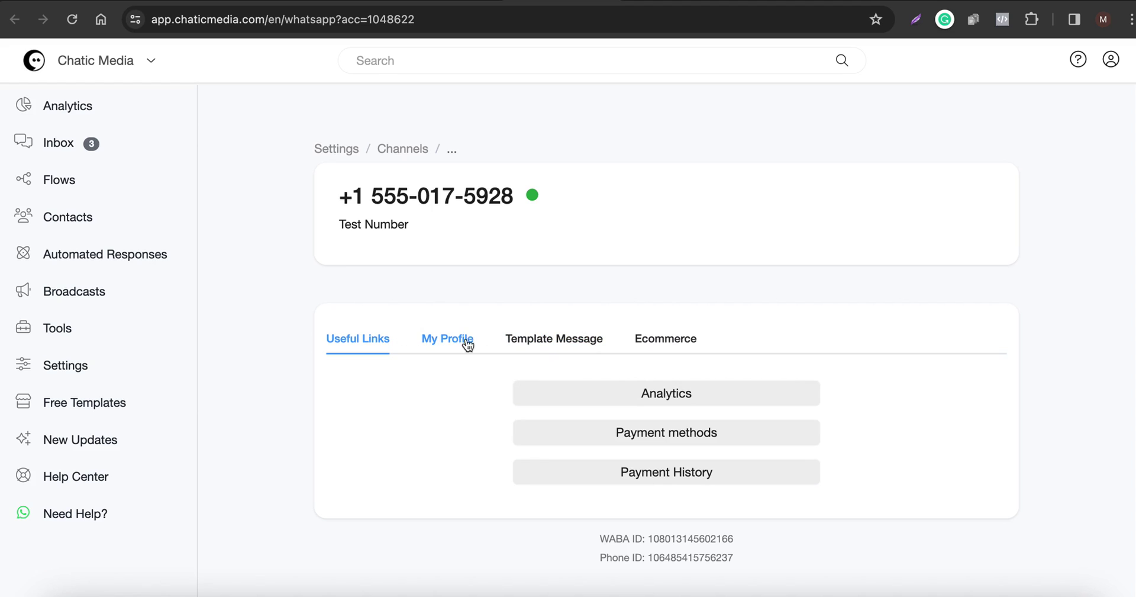
pyautogui.click(559, 340)
pyautogui.scroll(-2, 559, 355)
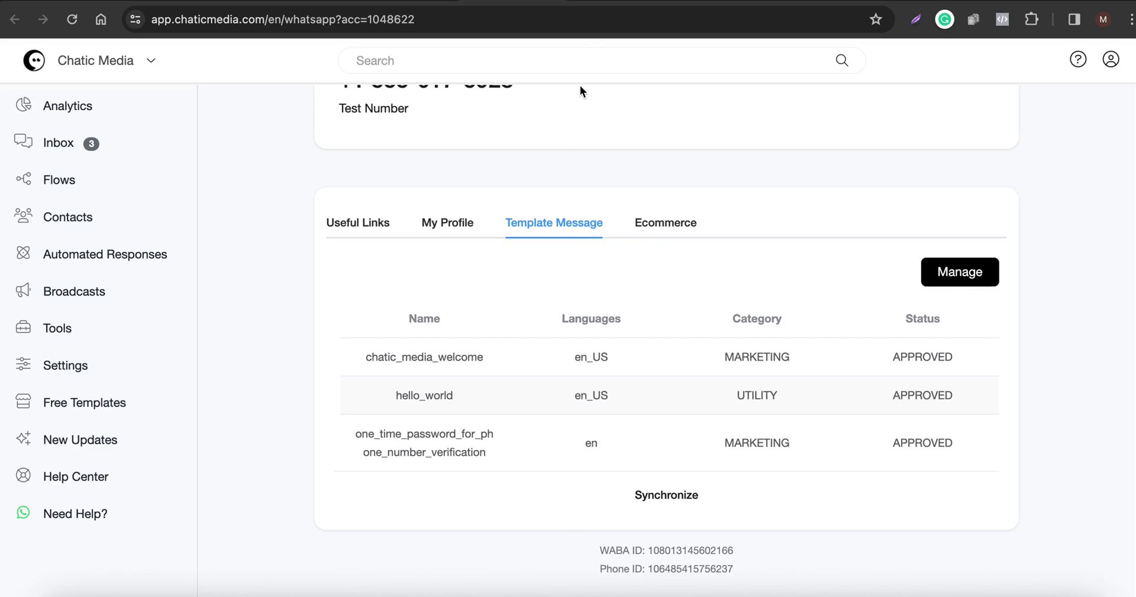
pyautogui.click(592, 4)
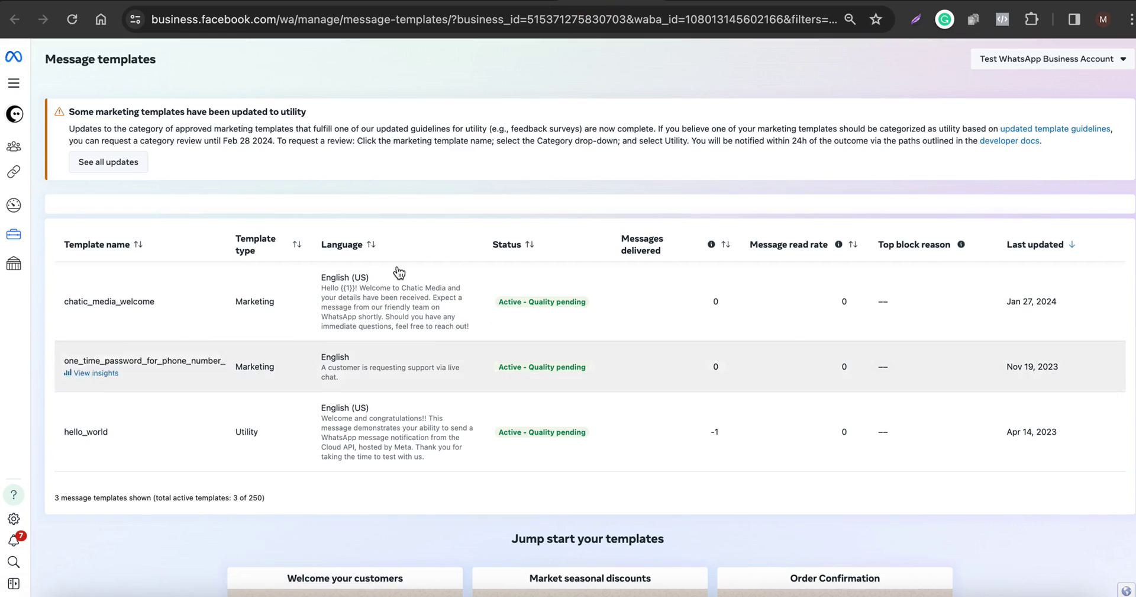
# - Check chatic_media_welcome's status in WhatsApp Manager's Message templates table
pyautogui.click(1096, 224)
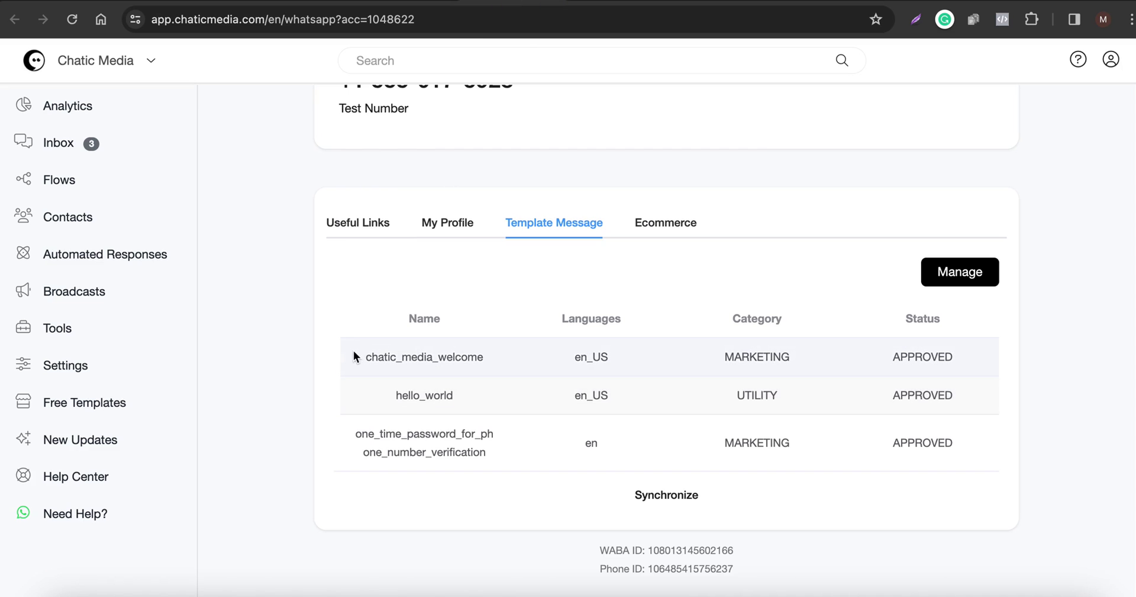
pyautogui.doubleClick(941, 356)
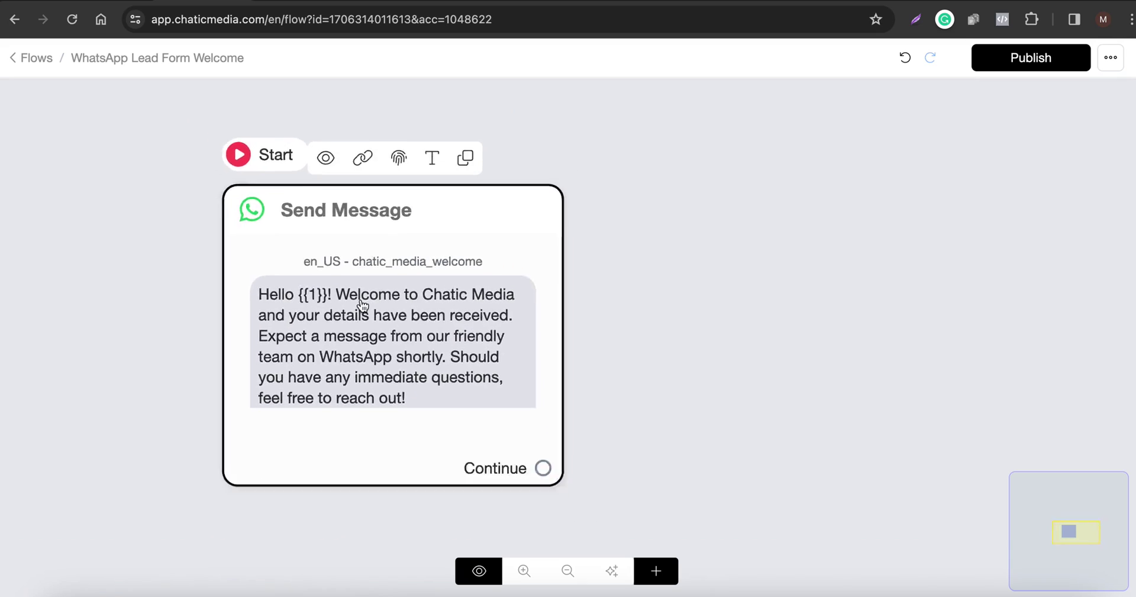
# - Add an extra test Send Message step to the flow
pyautogui.scroll(-3, 363, 305)
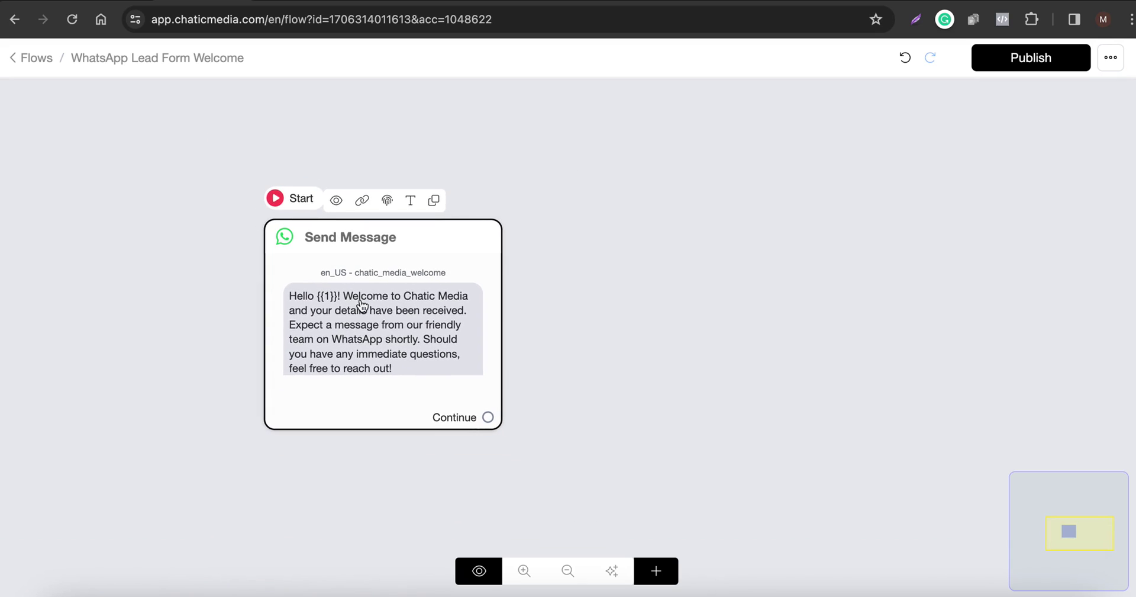
pyautogui.click(654, 577)
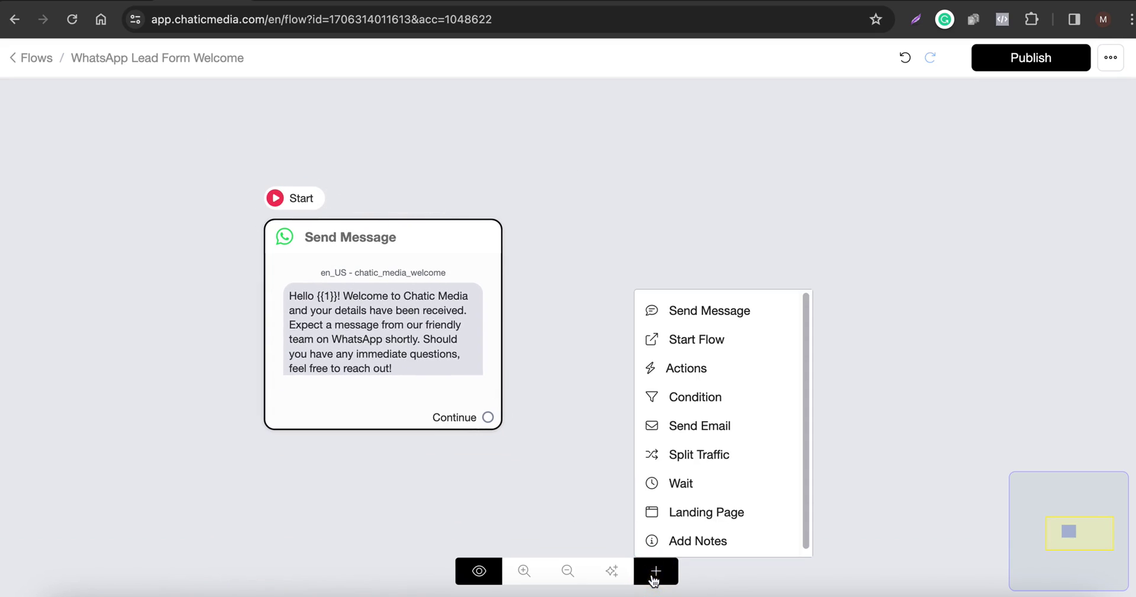
pyautogui.click(722, 305)
pyautogui.click(670, 570)
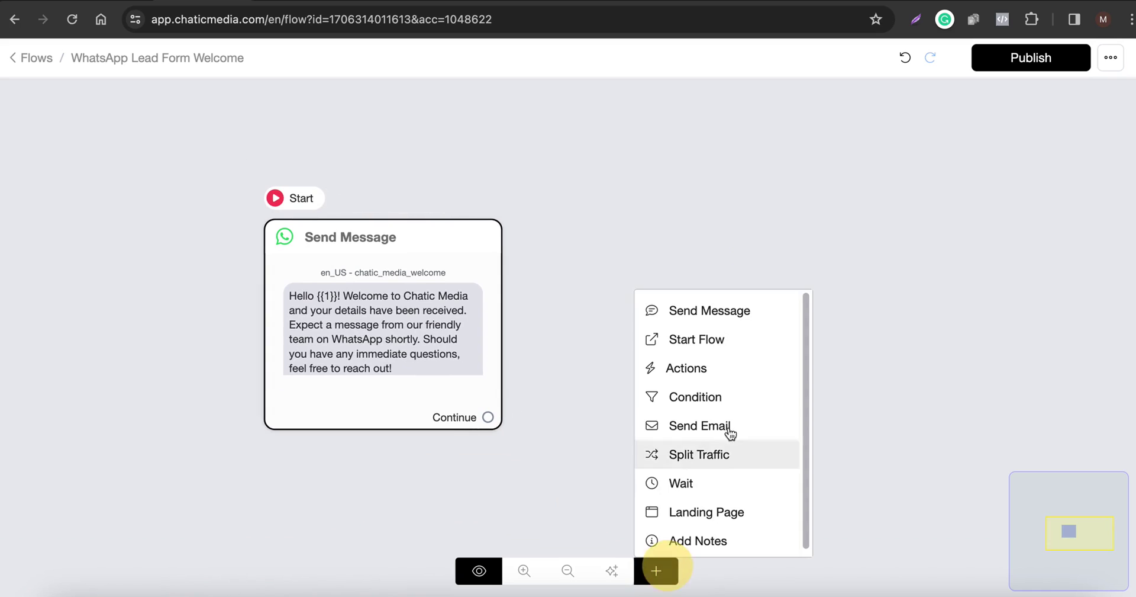
pyautogui.click(746, 325)
pyautogui.click(849, 395)
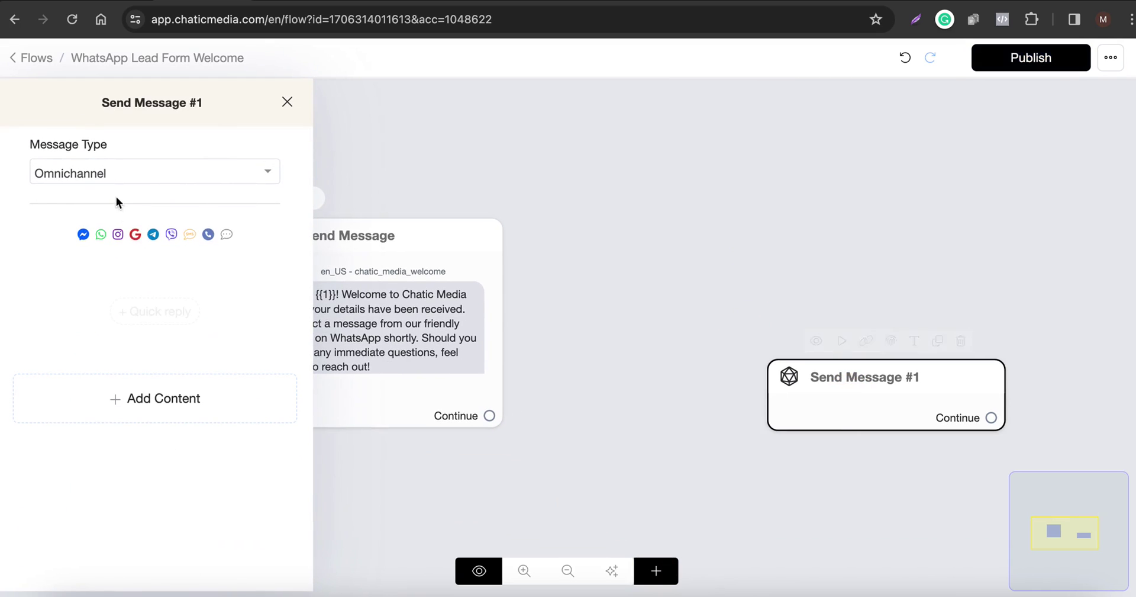
# - Make the test step a WhatsApp chatic_media_welcome template message, then delete it
pyautogui.click(112, 169)
pyautogui.click(101, 283)
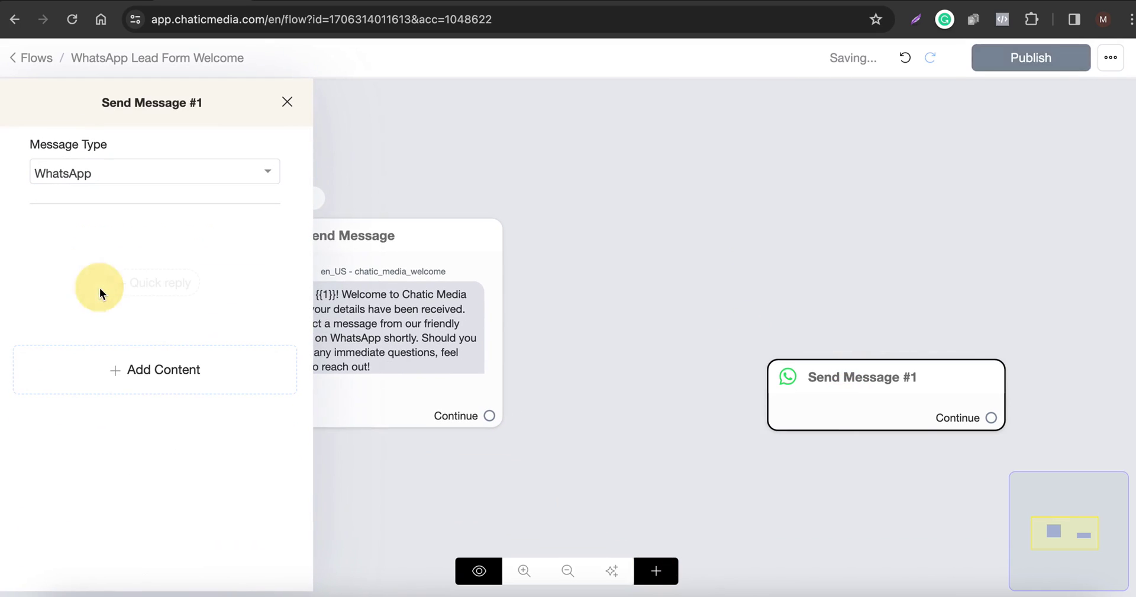
pyautogui.click(111, 365)
pyautogui.click(94, 409)
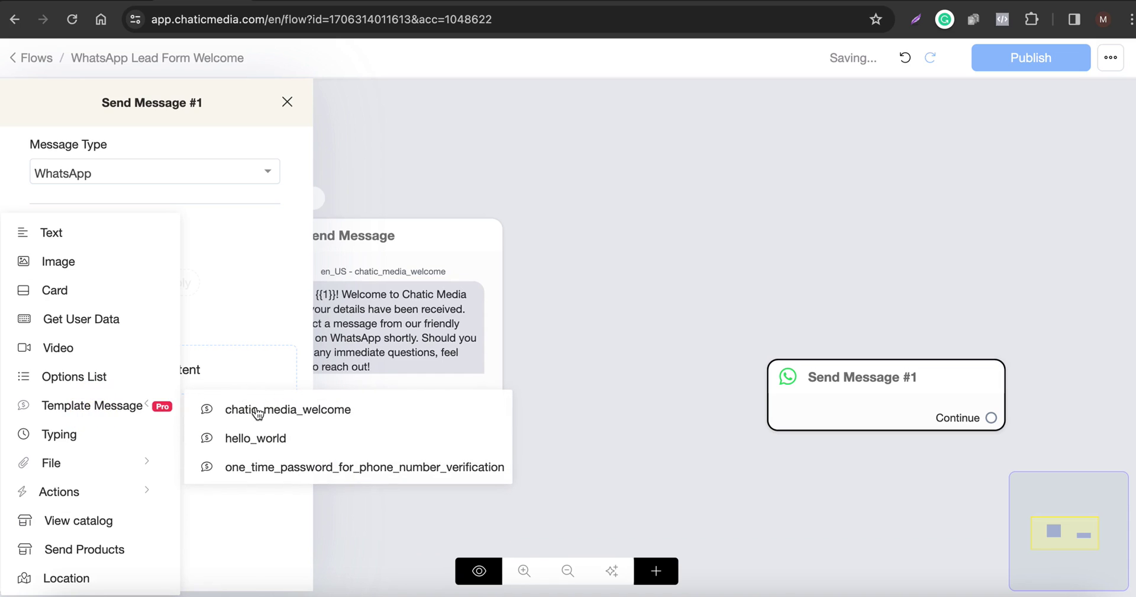
pyautogui.click(300, 411)
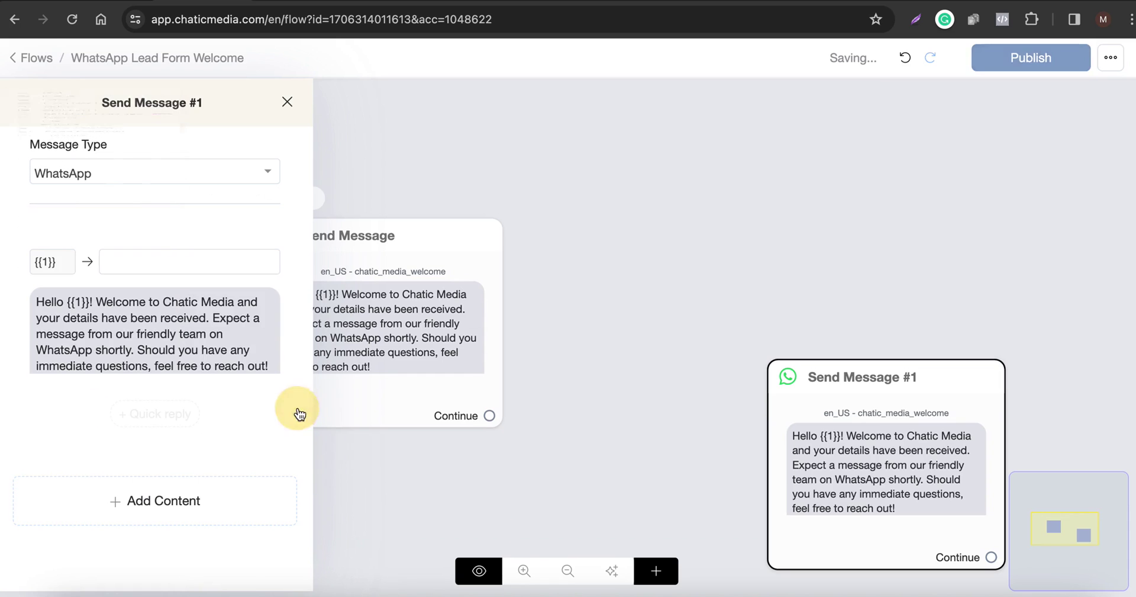
pyautogui.click(678, 344)
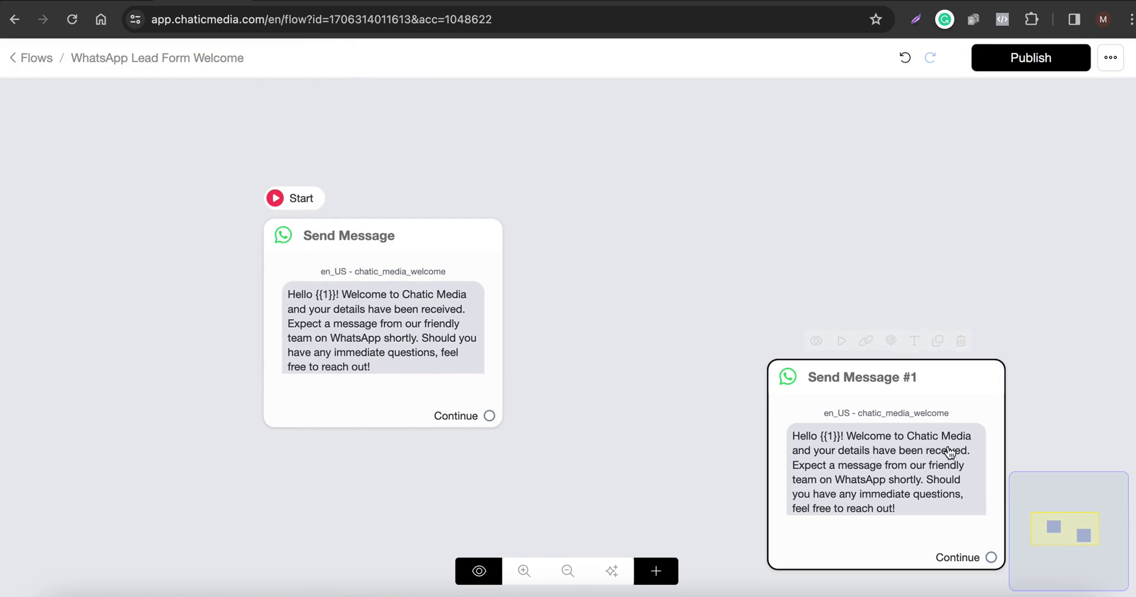
pyautogui.click(960, 340)
# - Check Meta's template list and open the welcome step's {{1}} variable field
pyautogui.click(353, 296)
pyautogui.scroll(5, 353, 294)
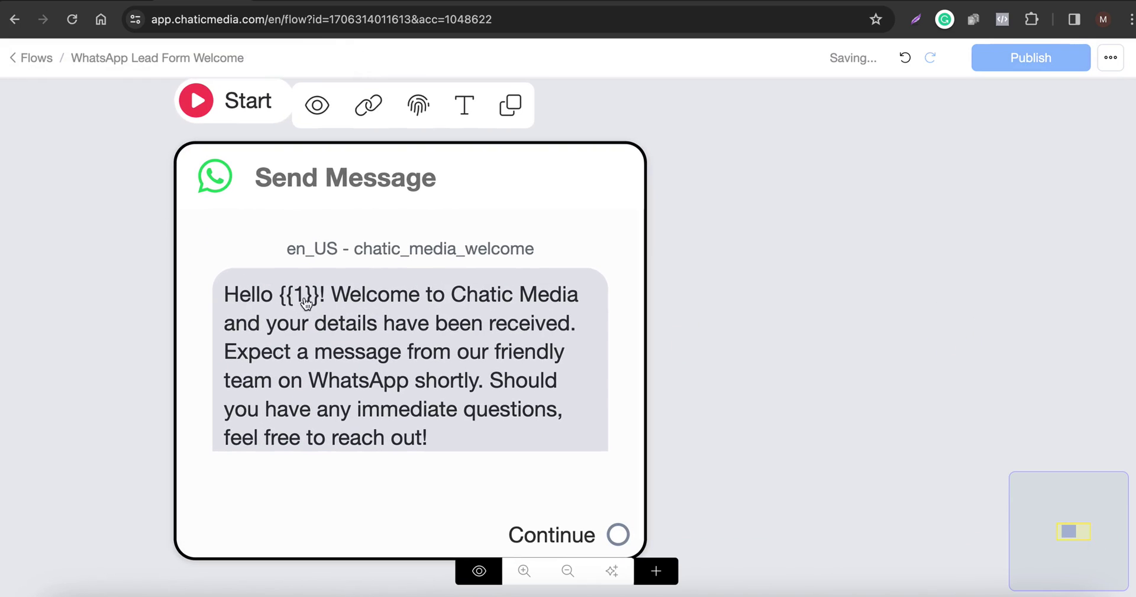
pyautogui.scroll(-4, 309, 300)
pyautogui.click(543, 80)
pyautogui.click(636, 3)
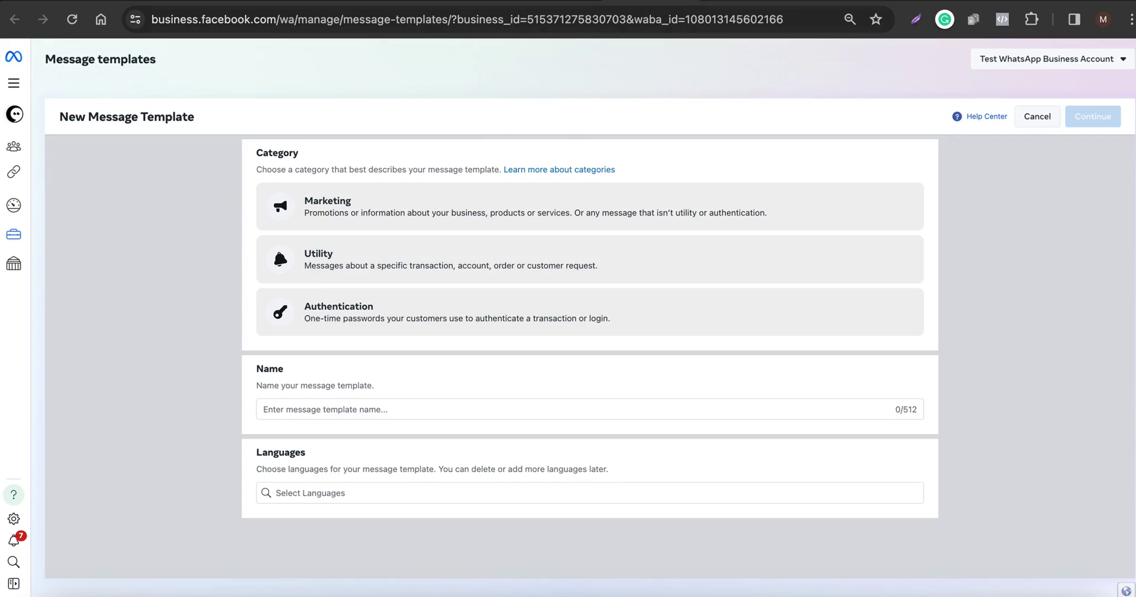
pyautogui.click(560, 2)
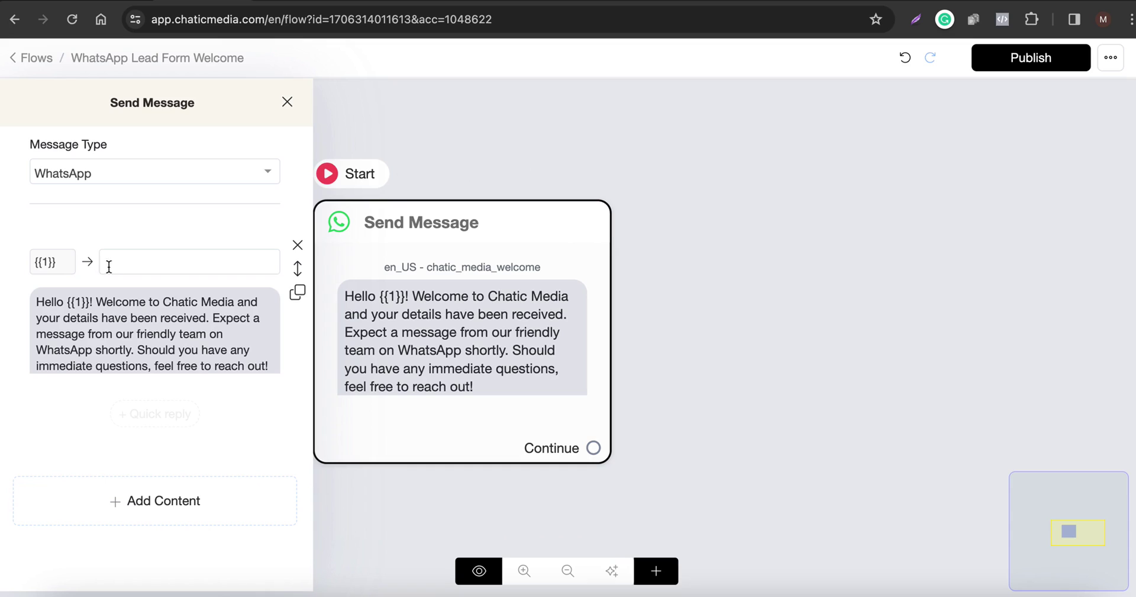
pyautogui.click(106, 264)
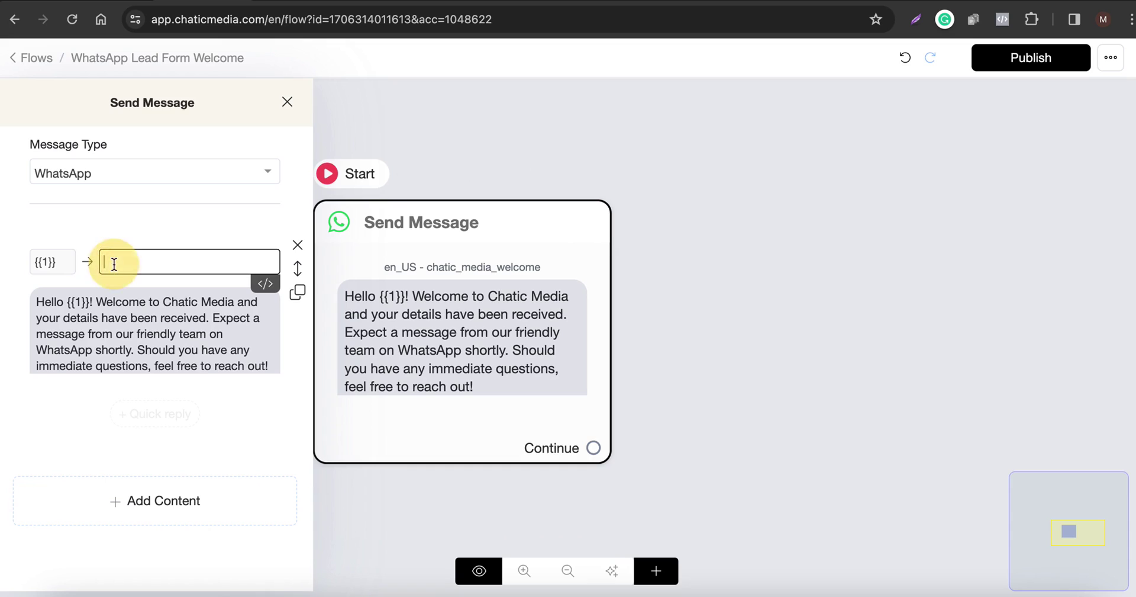
# - Map the welcome template's {{1}} variable to the contact's First Name ({{first_name}})
pyautogui.click(264, 284)
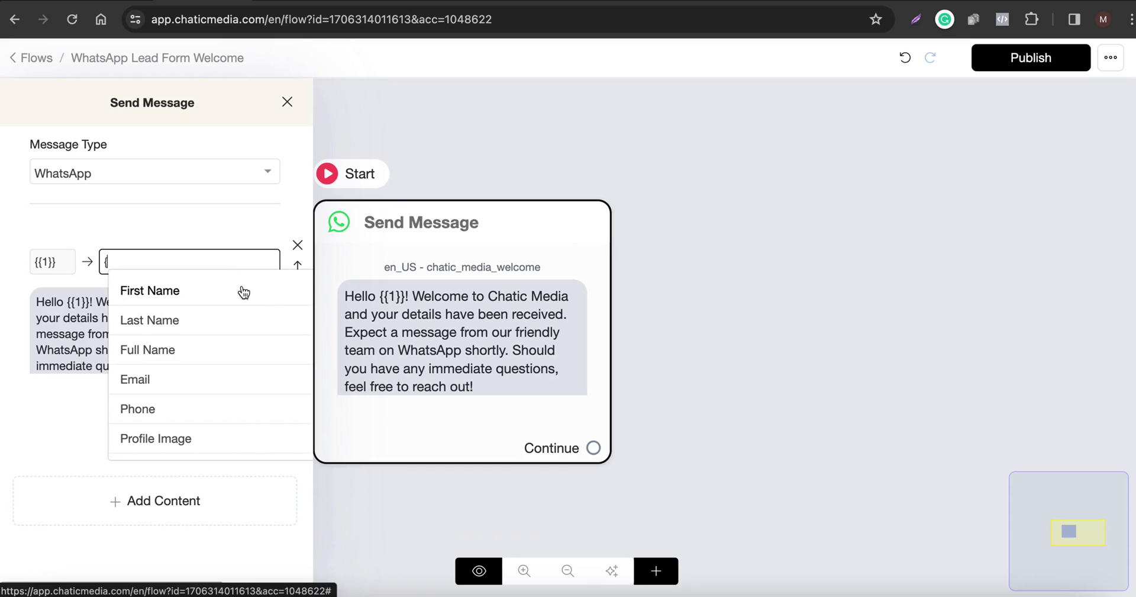
pyautogui.click(160, 298)
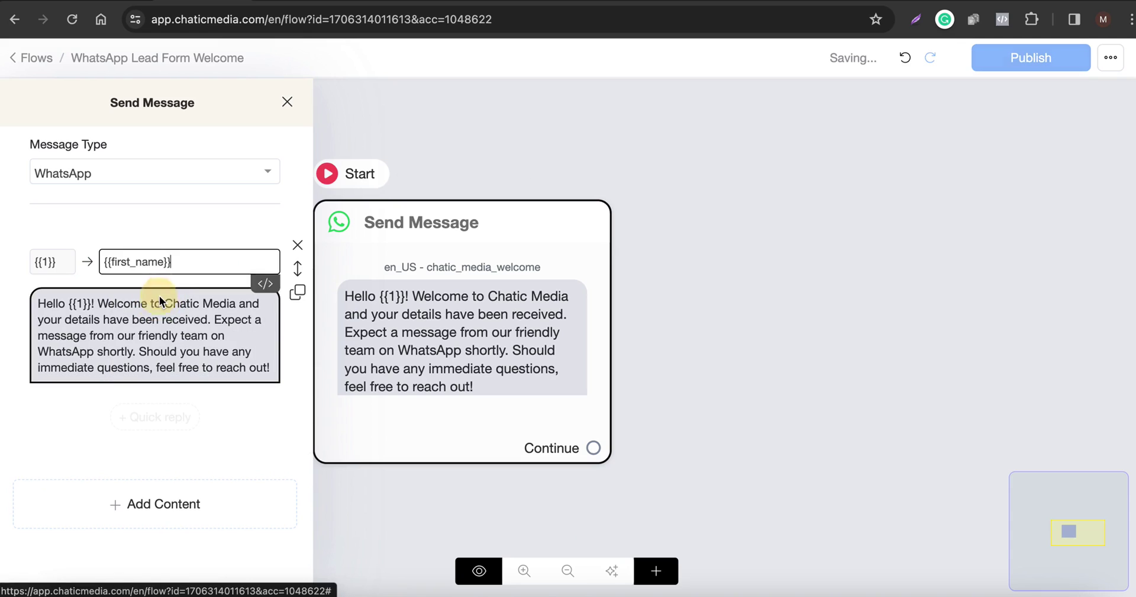
pyautogui.click(853, 306)
pyautogui.scroll(-3, 420, 355)
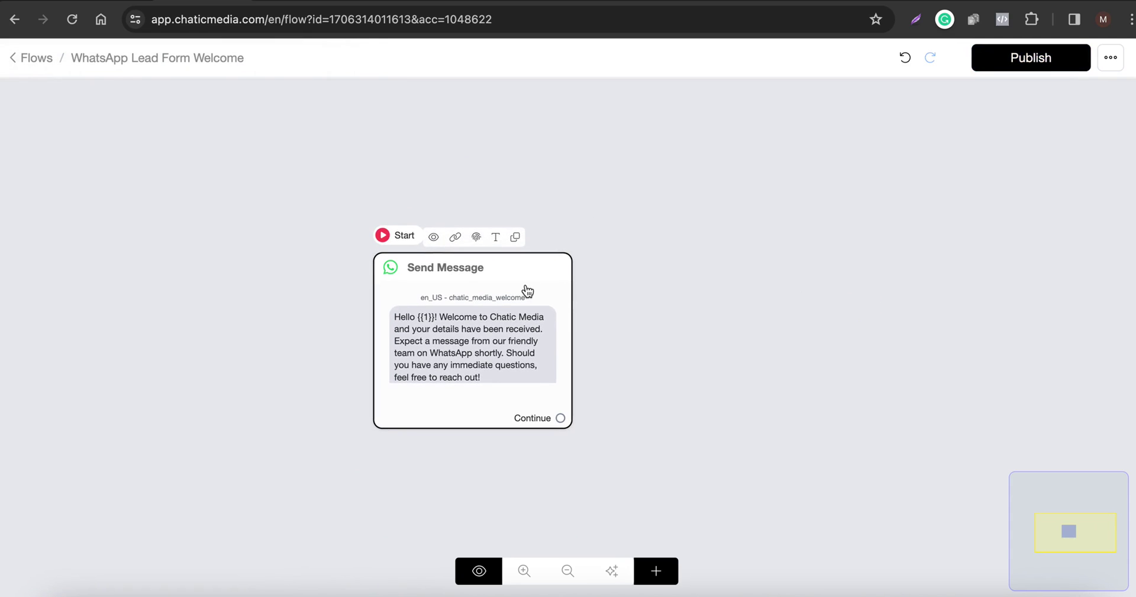
# - Publish the WhatsApp Lead Form Welcome flow and go to Chatic Media's tools page
pyautogui.click(1033, 60)
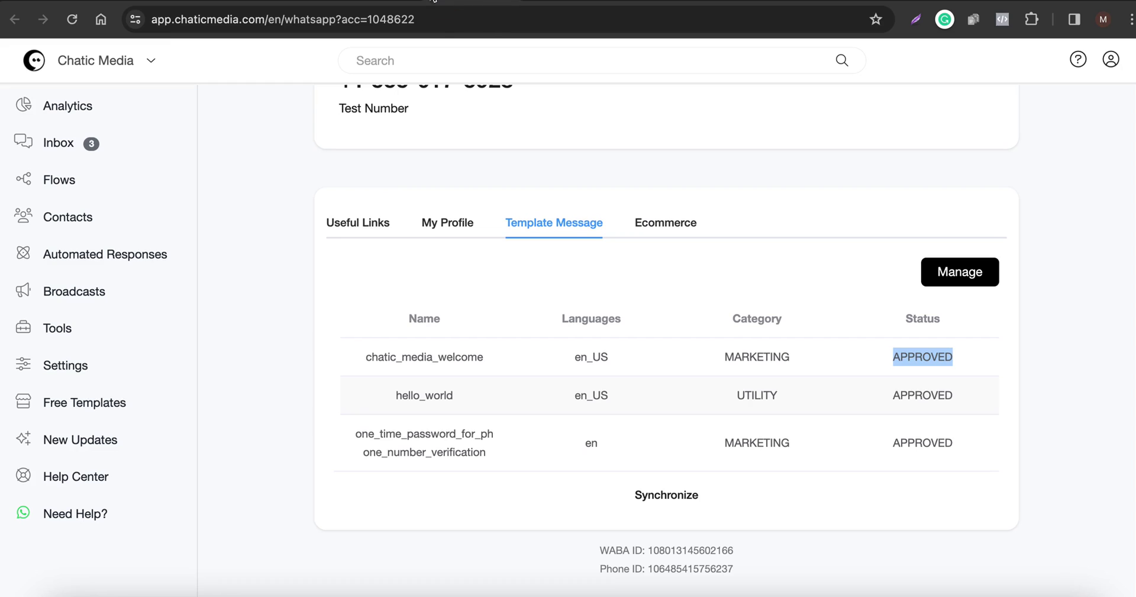
pyautogui.click(289, 3)
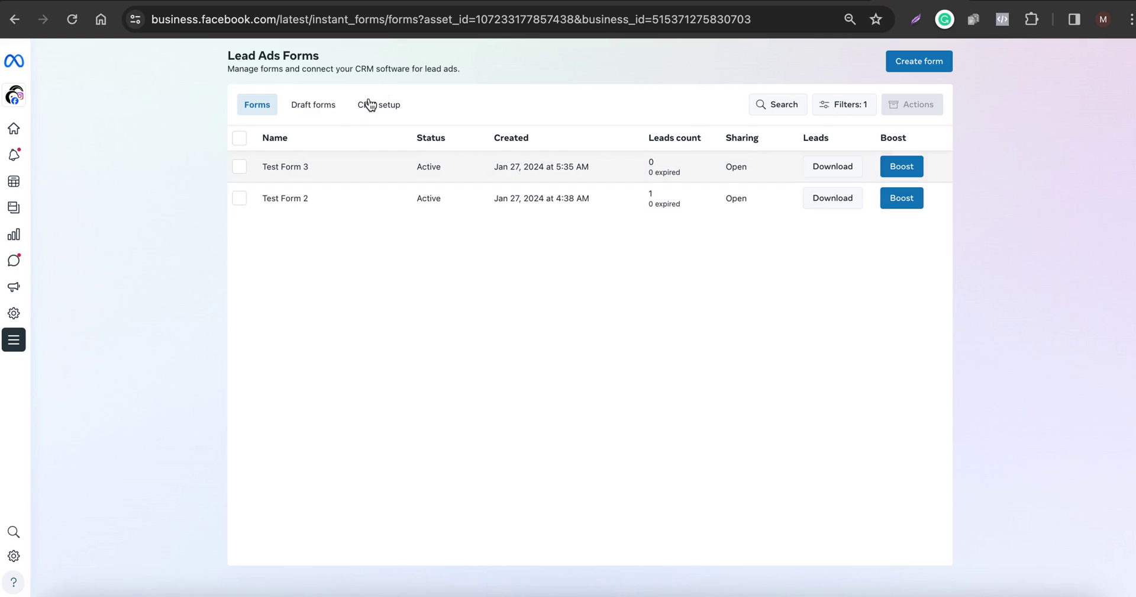
# - Start a new lead ads automation for the Chatic Media Facebook page using Test Form 3
pyautogui.click(388, 1)
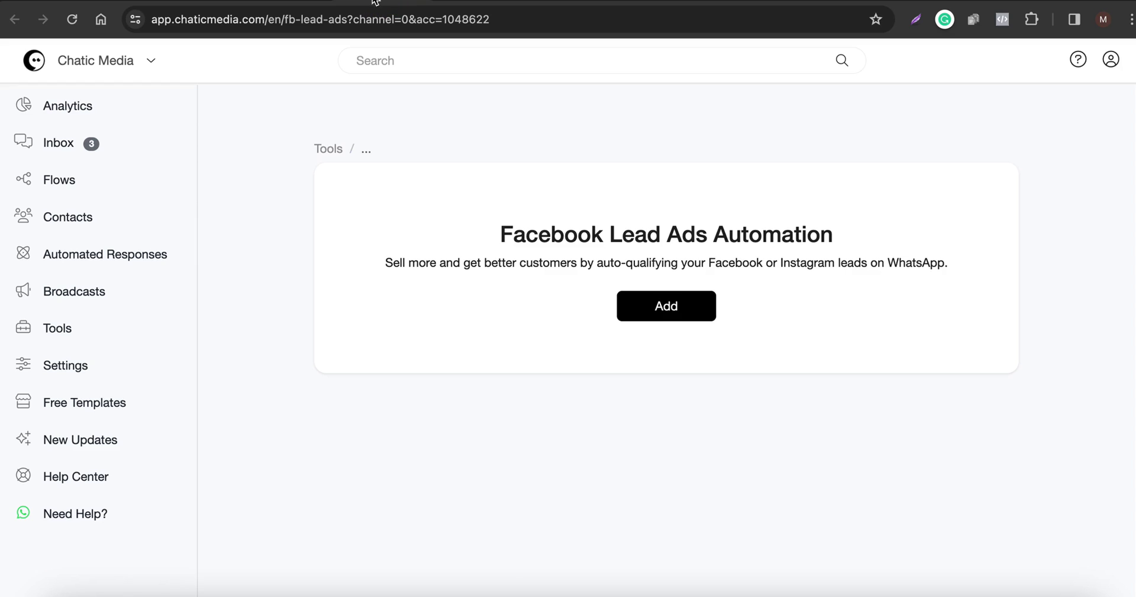
pyautogui.click(655, 308)
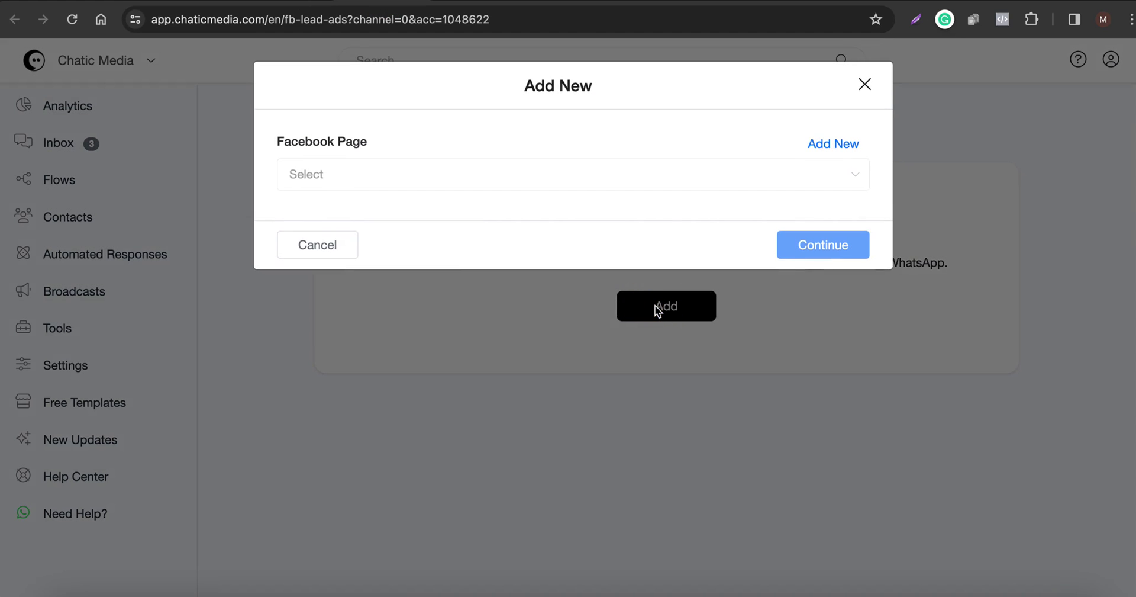
pyautogui.click(399, 172)
pyautogui.click(349, 223)
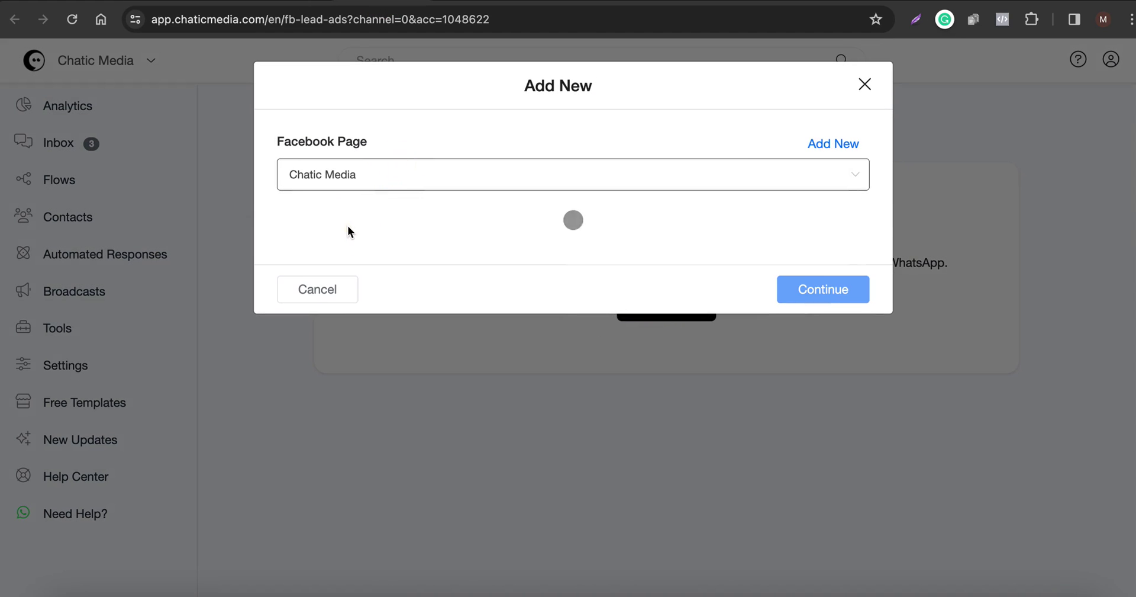
pyautogui.click(351, 259)
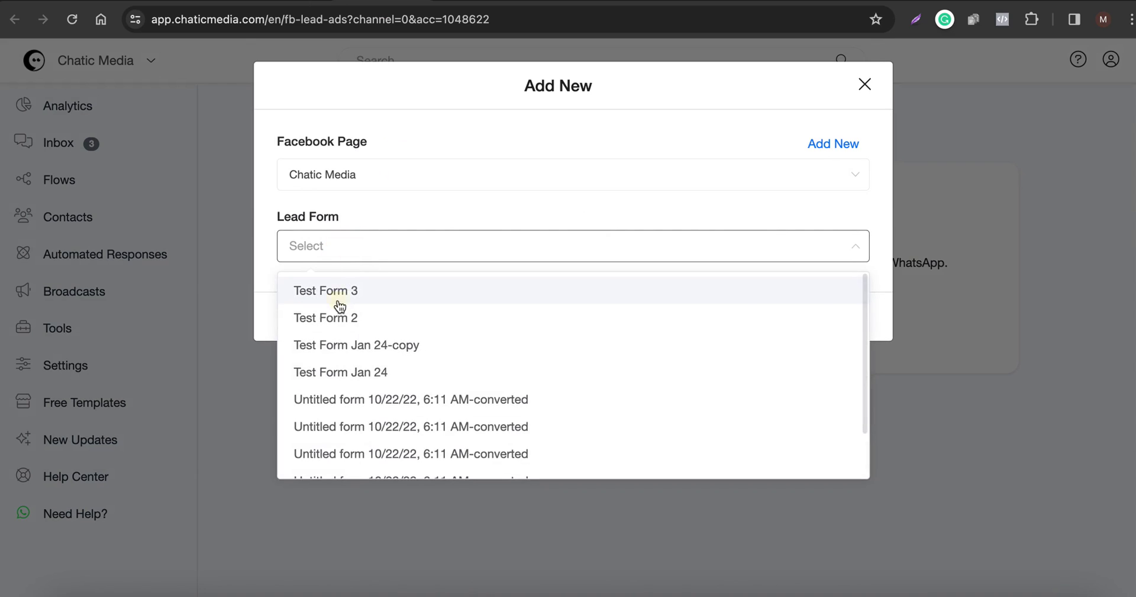
pyautogui.click(340, 291)
# - Set WhatsApp Lead Form Welcome as the triggered flow and save the lead form connection
pyautogui.scroll(-1, 592, 414)
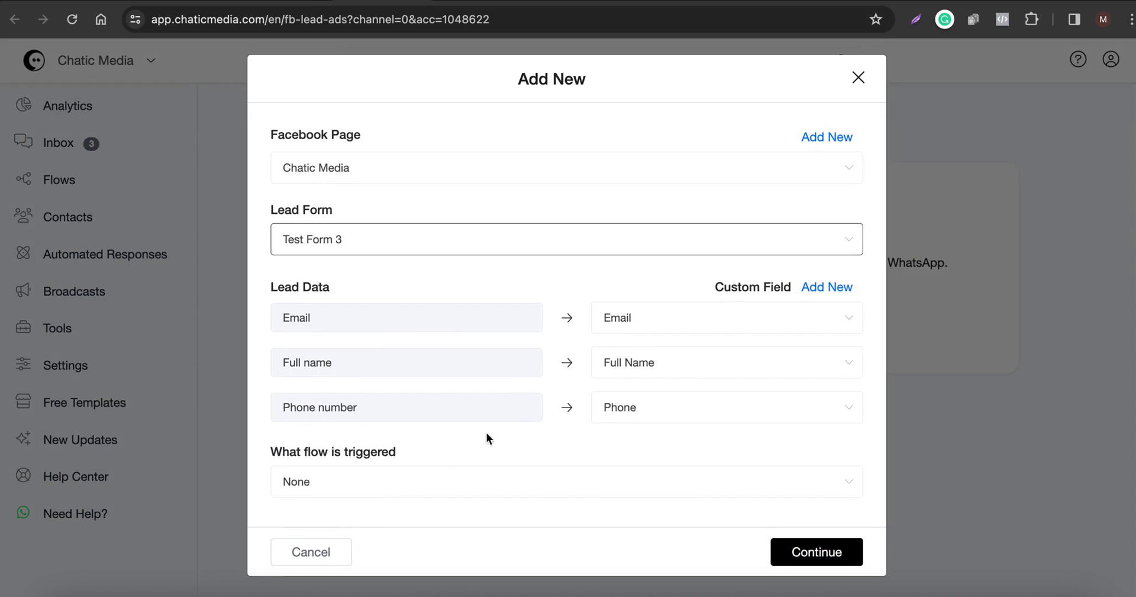
pyautogui.click(374, 493)
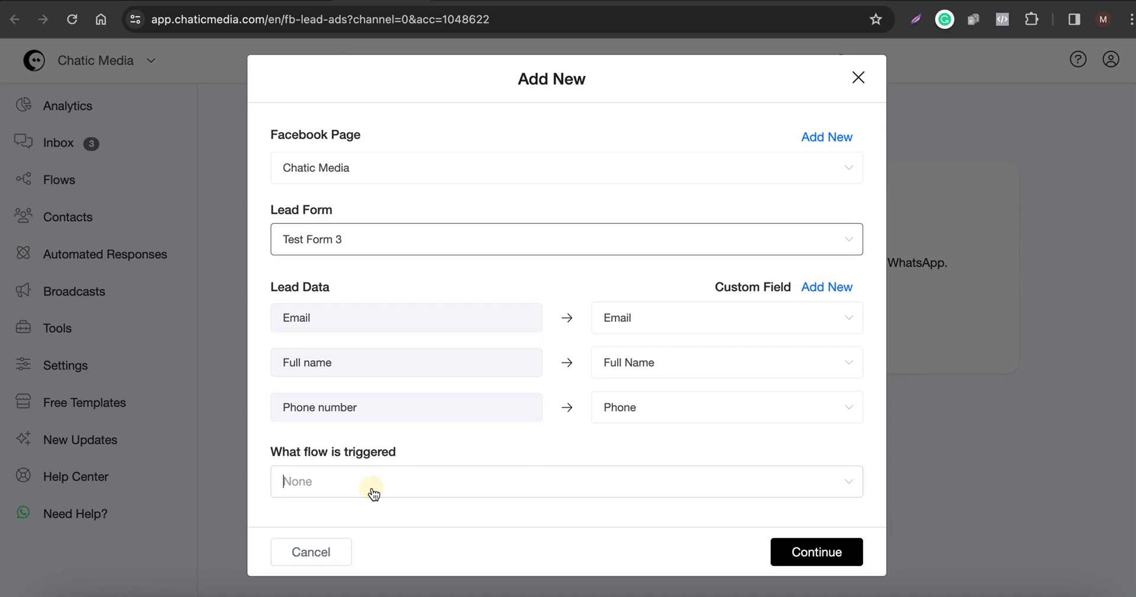
pyautogui.click(320, 296)
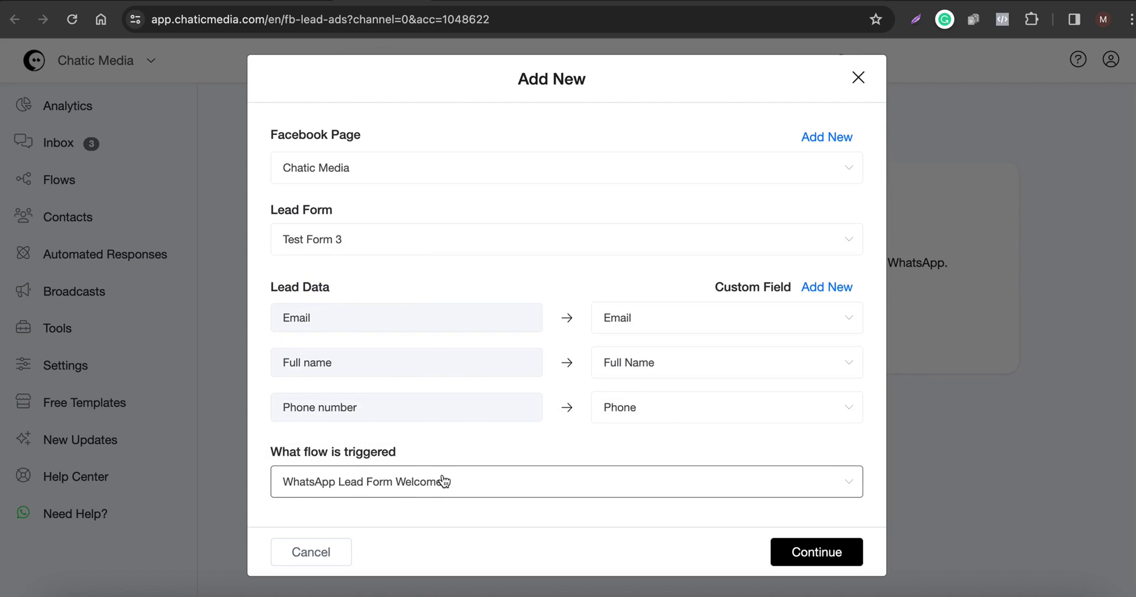
pyautogui.click(189, 5)
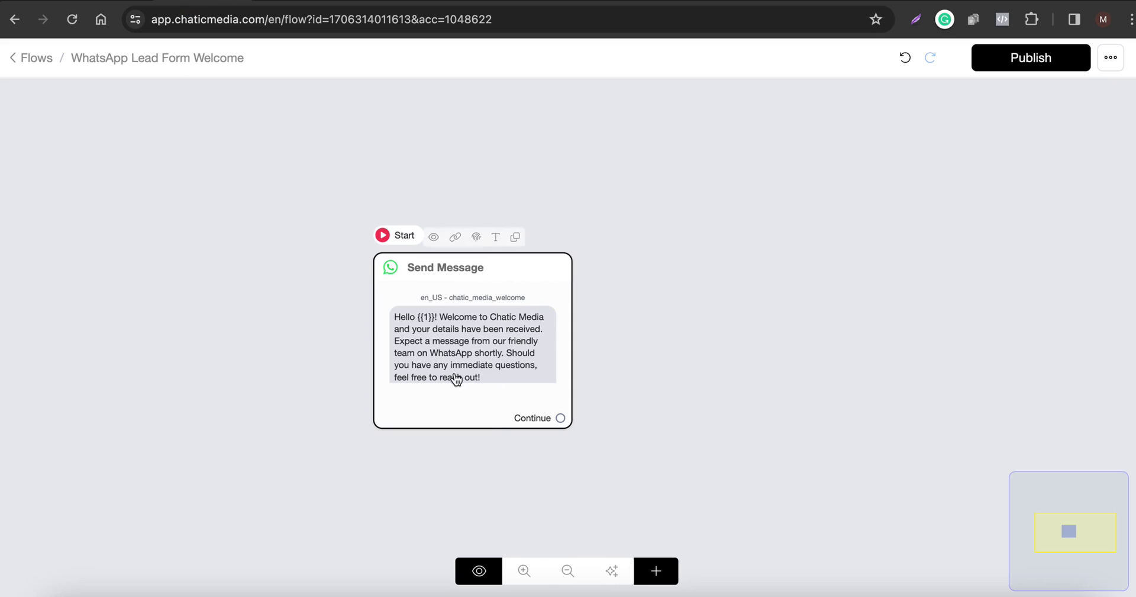
pyautogui.click(297, 3)
pyautogui.click(444, 3)
pyautogui.click(393, 3)
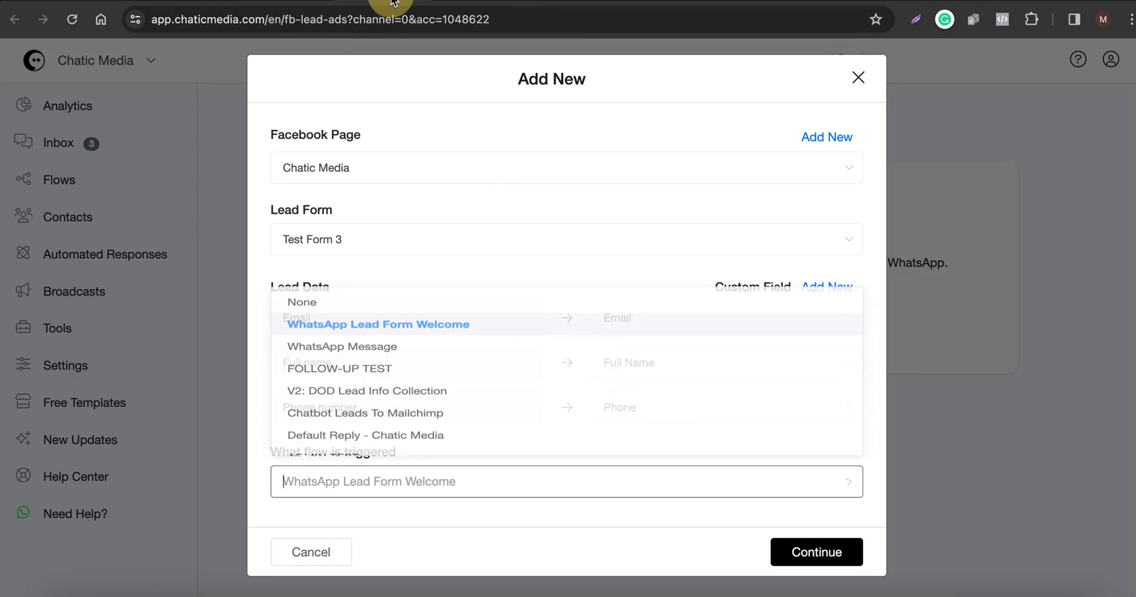
pyautogui.click(521, 499)
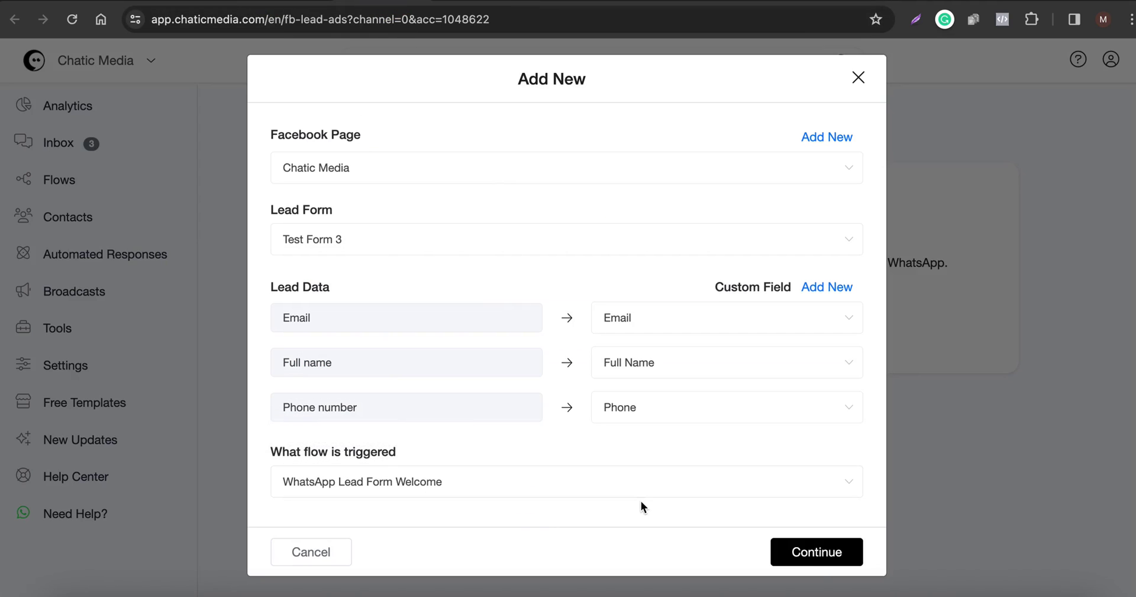
pyautogui.click(819, 556)
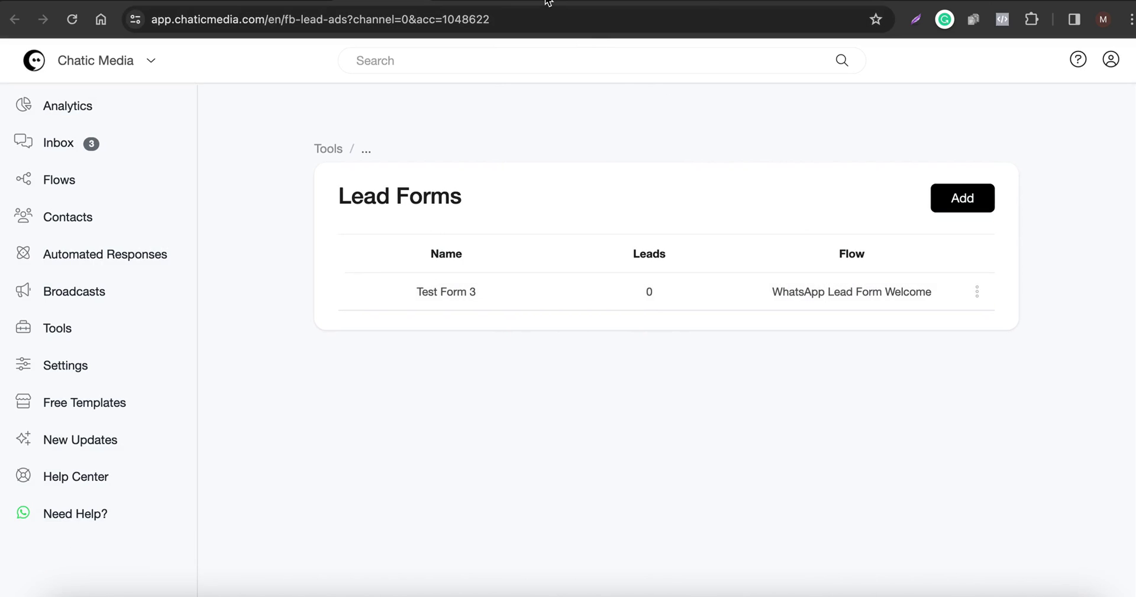
# - Open Test Form 3 in Meta's Lead Ads Forms and start a test submission
pyautogui.click(912, 2)
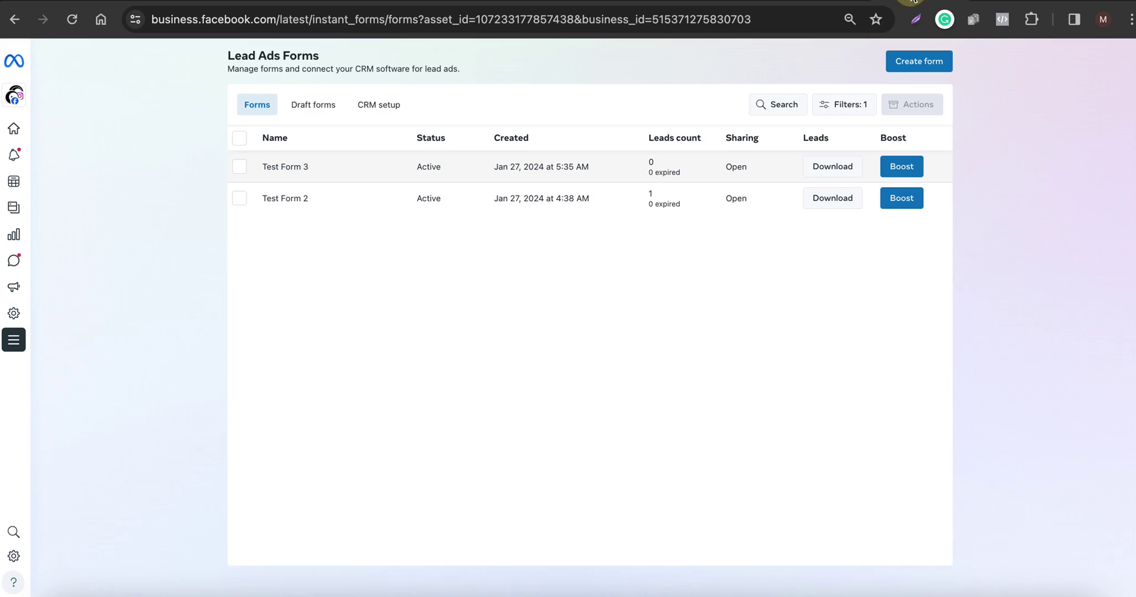
pyautogui.click(419, 173)
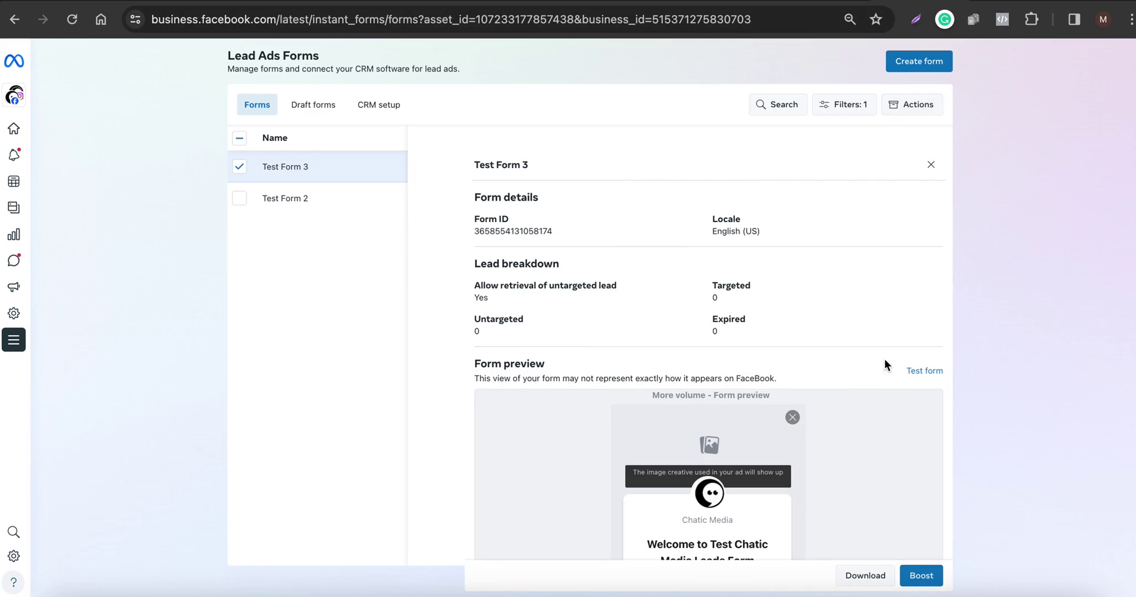
pyautogui.click(927, 372)
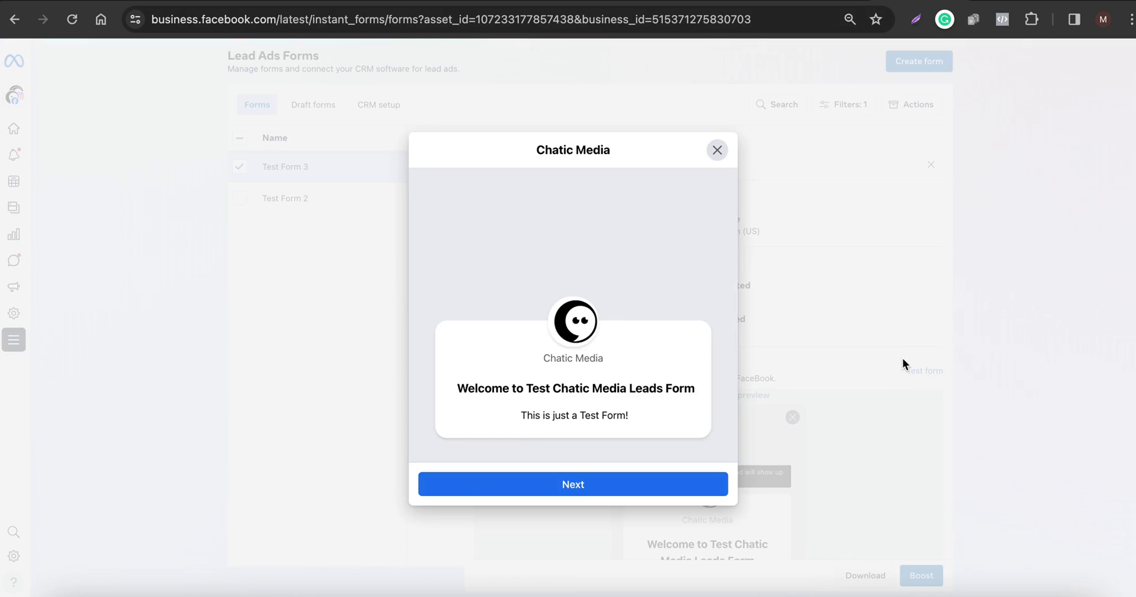
# - Go through the prefilled contact information, submit the test lead, and close the confirmation
pyautogui.scroll(-1, 566, 406)
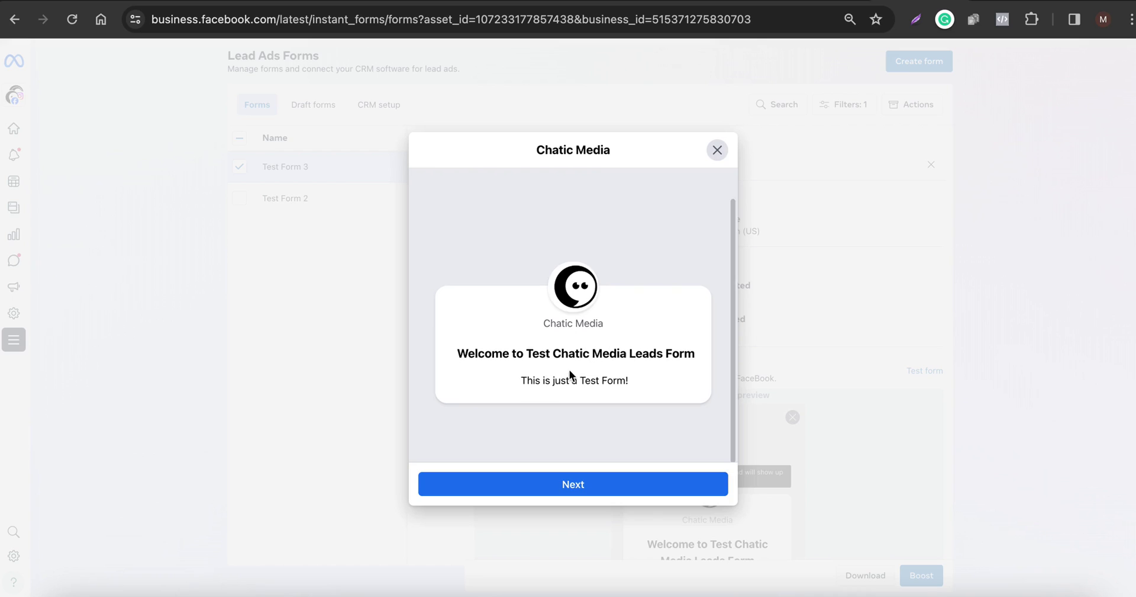
pyautogui.click(478, 374)
pyautogui.click(624, 294)
pyautogui.click(490, 332)
pyautogui.tripleClick(490, 331)
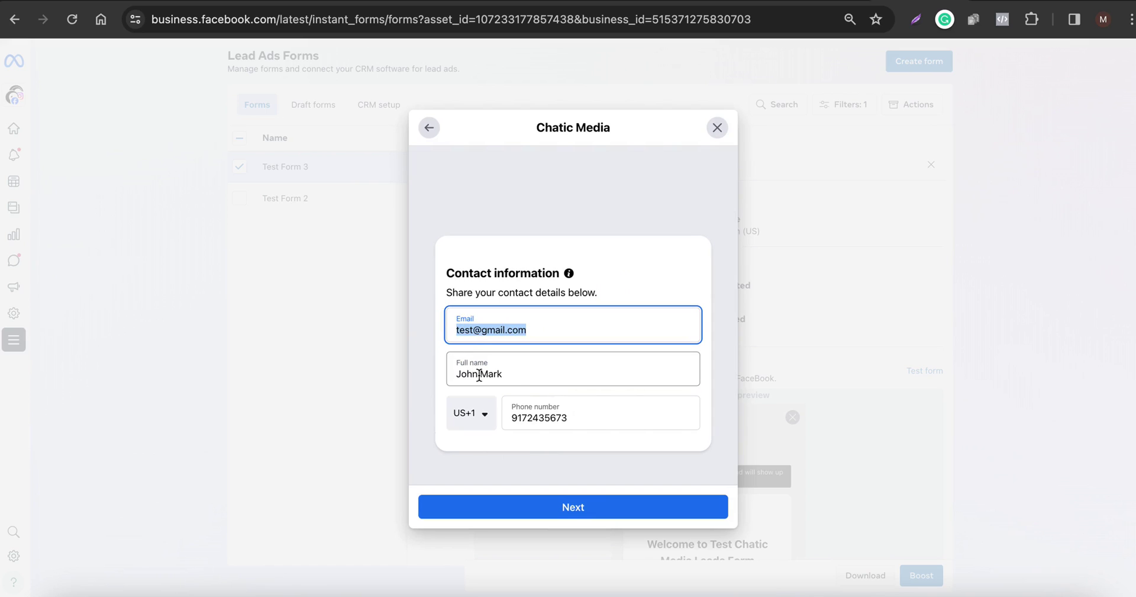
pyautogui.tripleClick(524, 378)
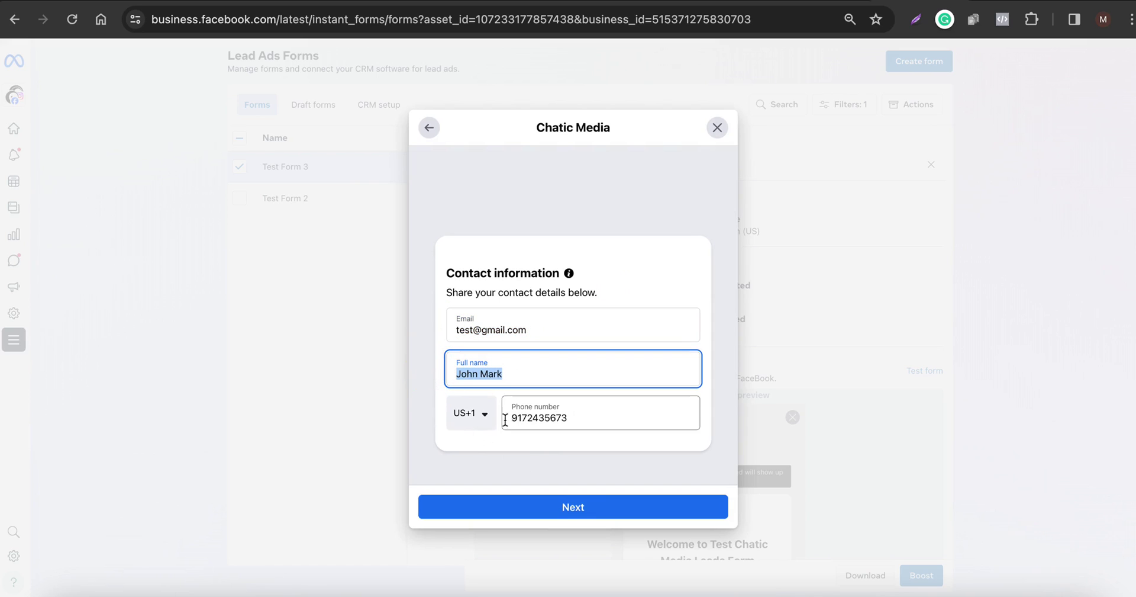
pyautogui.click(556, 507)
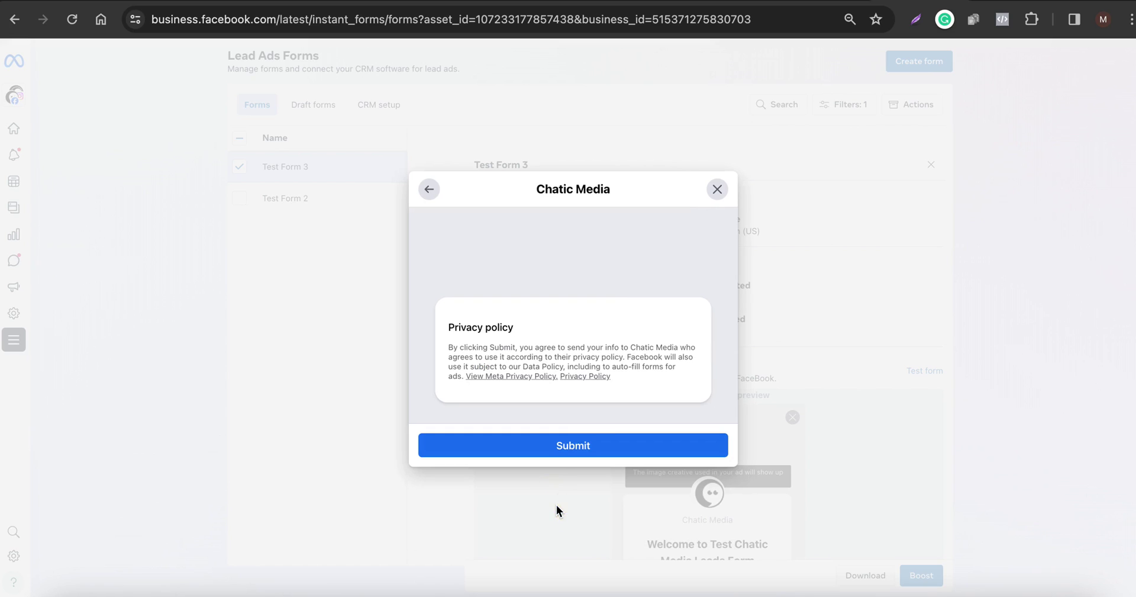
pyautogui.click(562, 445)
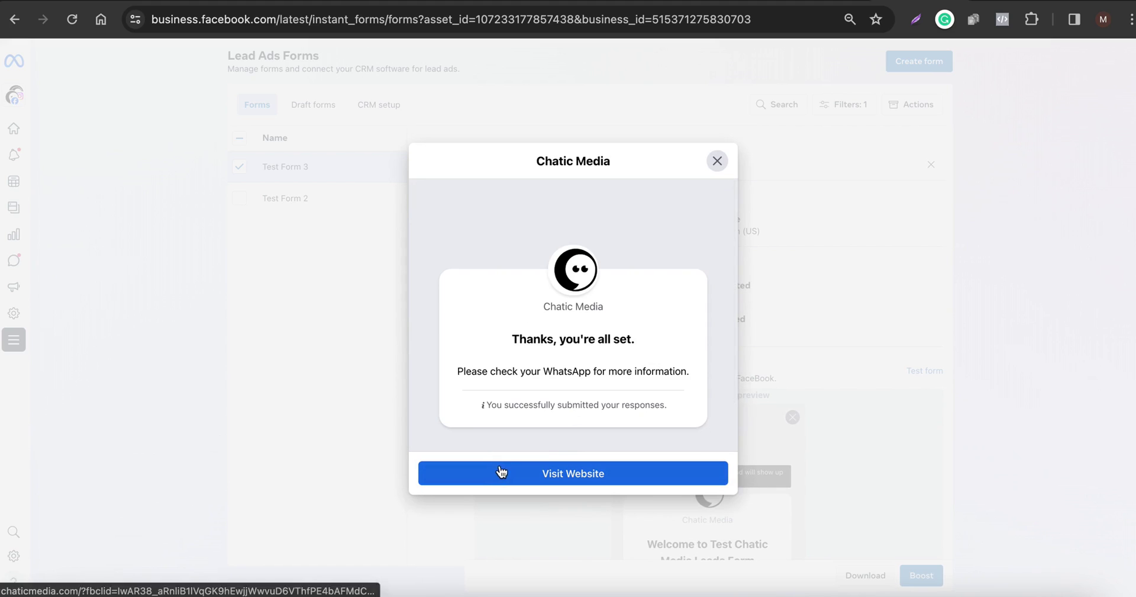
pyautogui.click(717, 162)
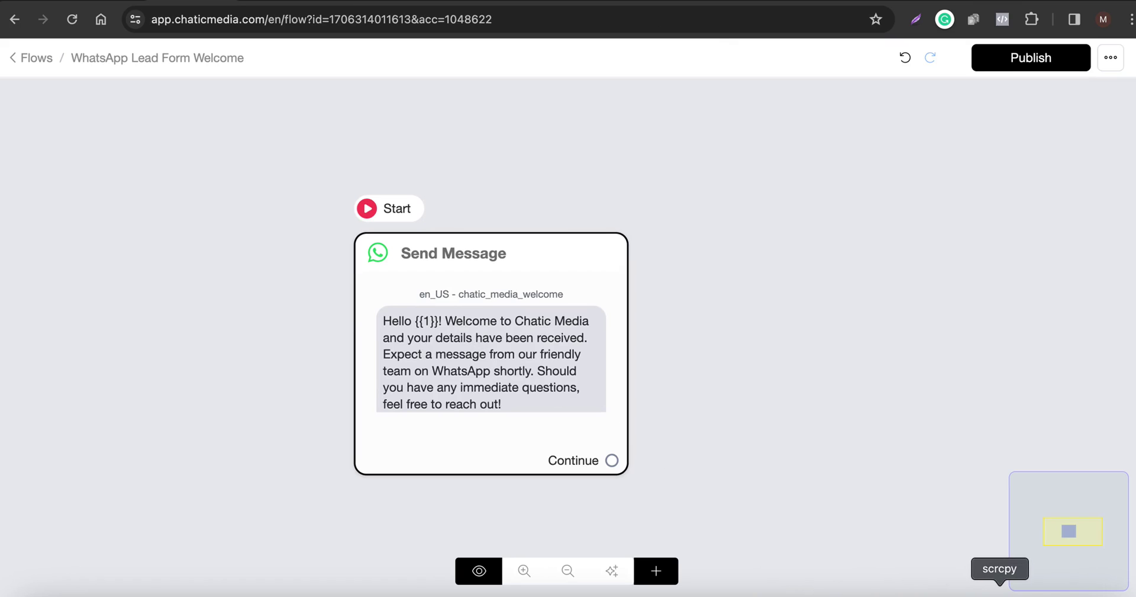
pyautogui.click(1000, 593)
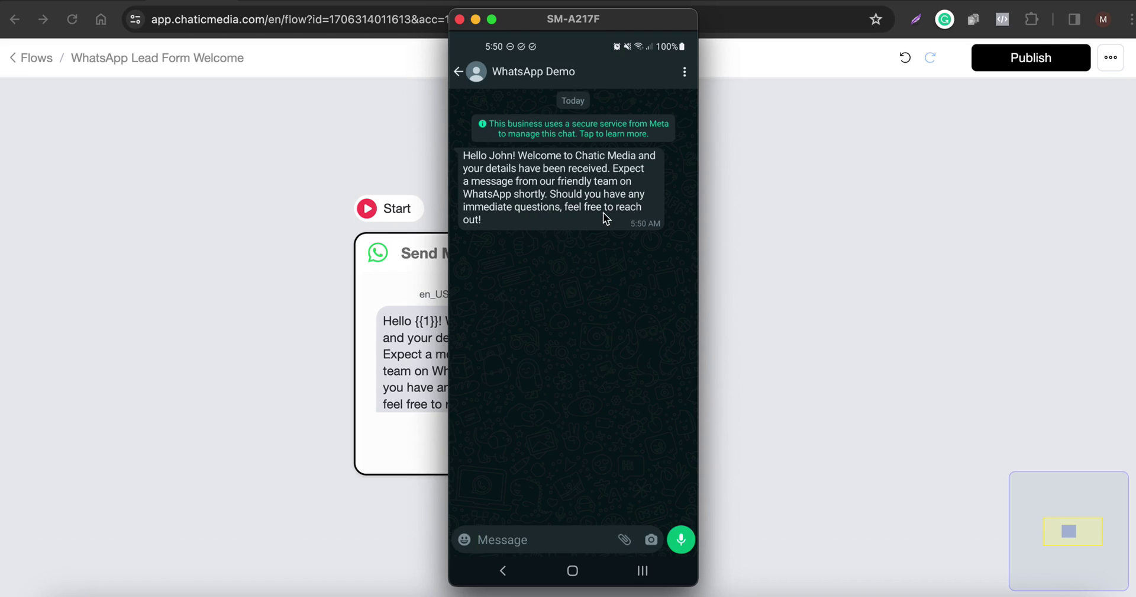
pyautogui.click(794, 268)
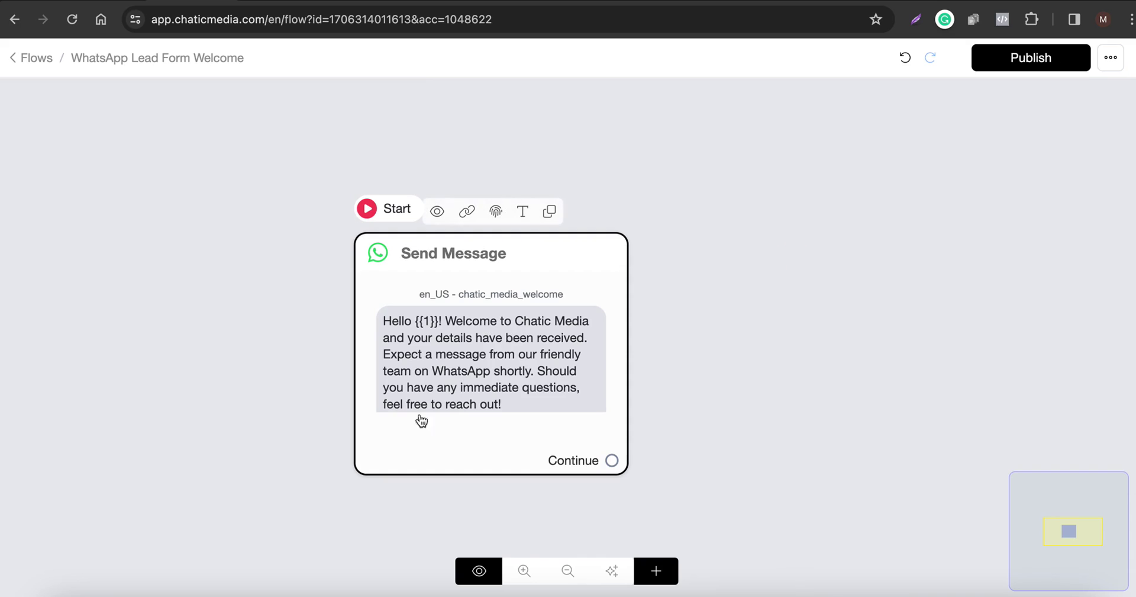
pyautogui.moveTo(491, 324); pyautogui.dragTo(345, 284)
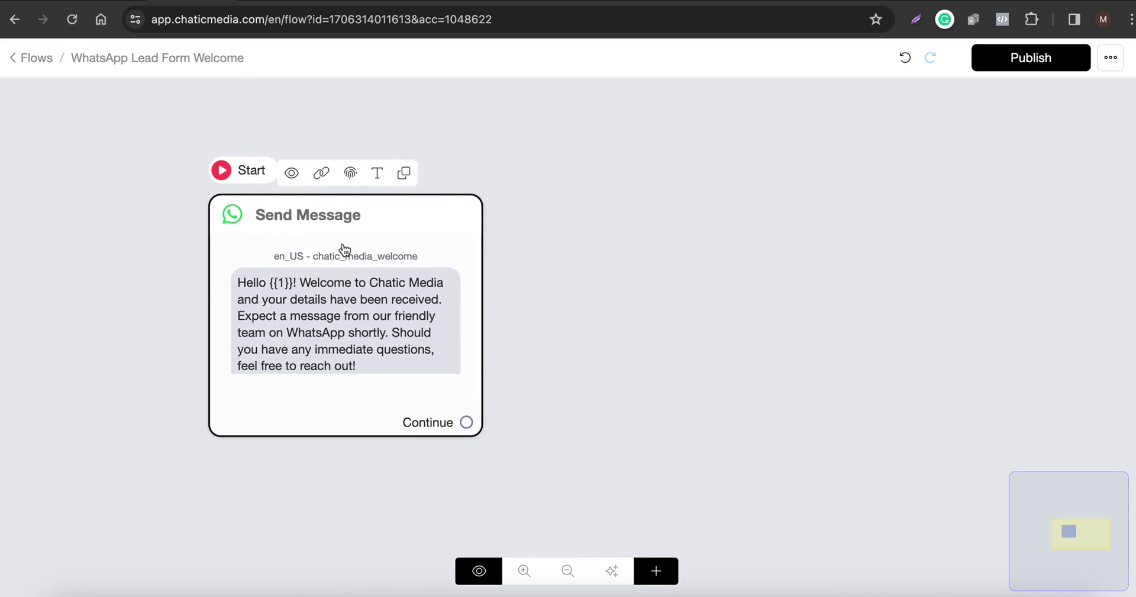
# - Add a new Send Message step to the flow with SMS as its message type
pyautogui.click(666, 573)
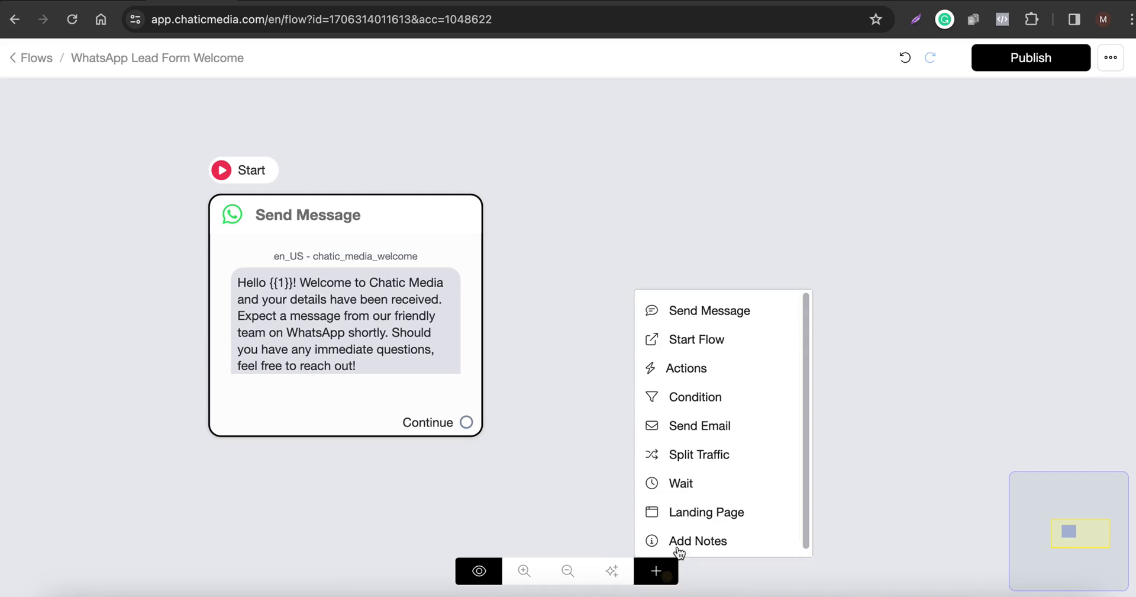
pyautogui.click(703, 311)
pyautogui.click(880, 400)
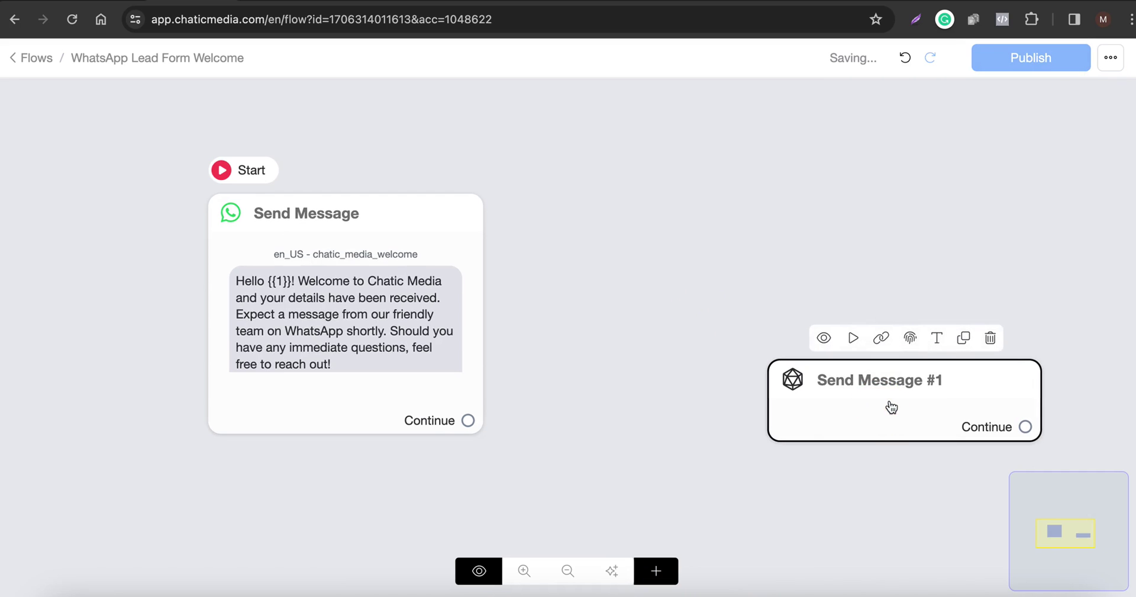
pyautogui.click(142, 174)
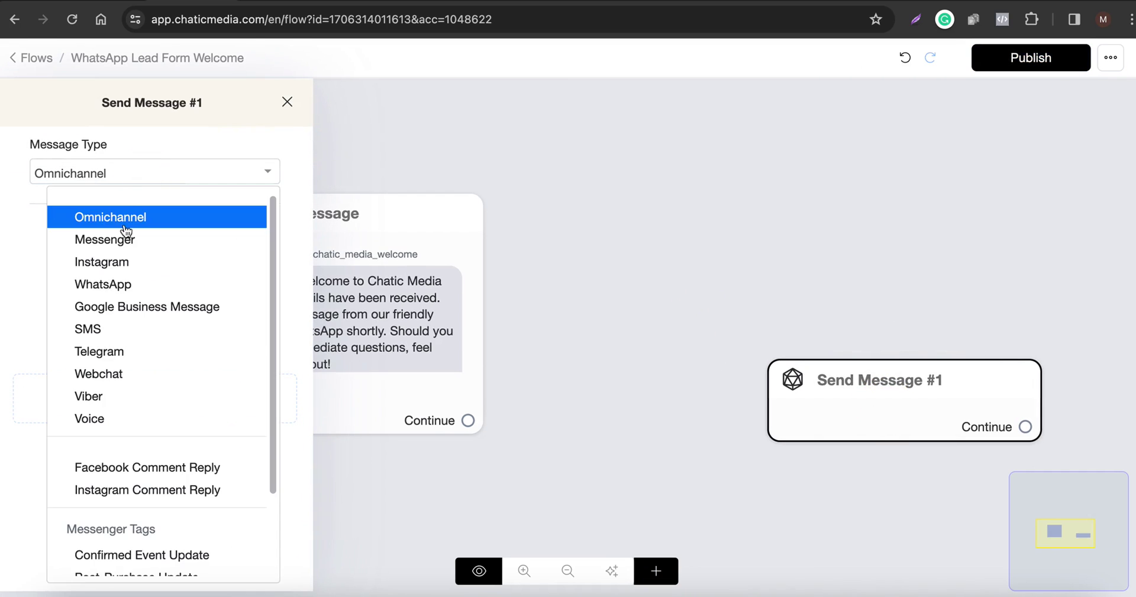
pyautogui.click(108, 329)
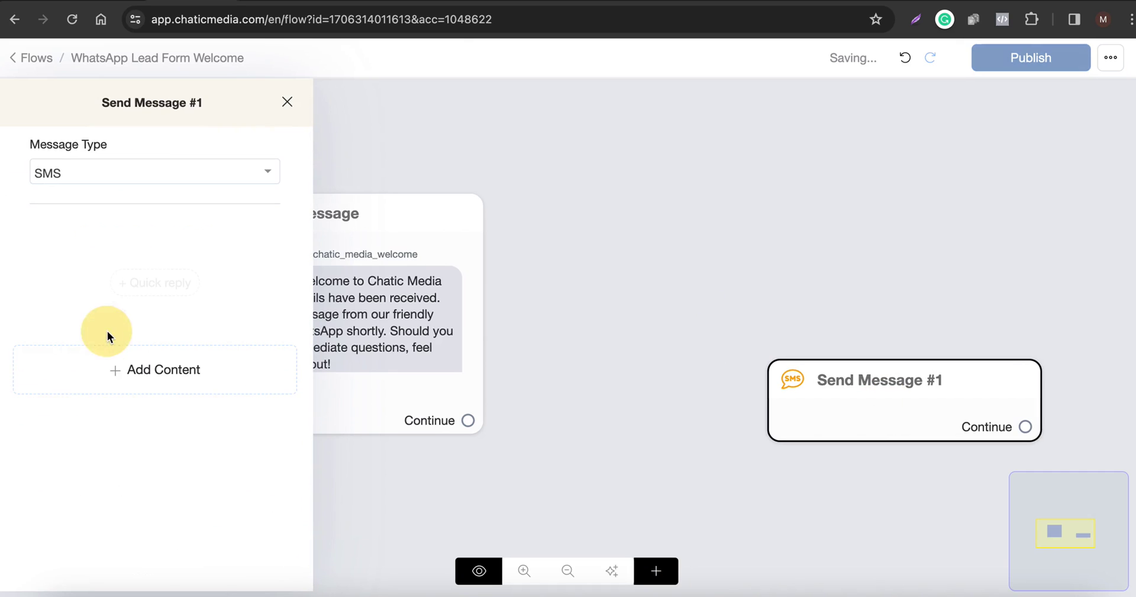
# - Give Send Message #1 an empty text block and move it up beside the first step
pyautogui.click(172, 370)
pyautogui.click(75, 422)
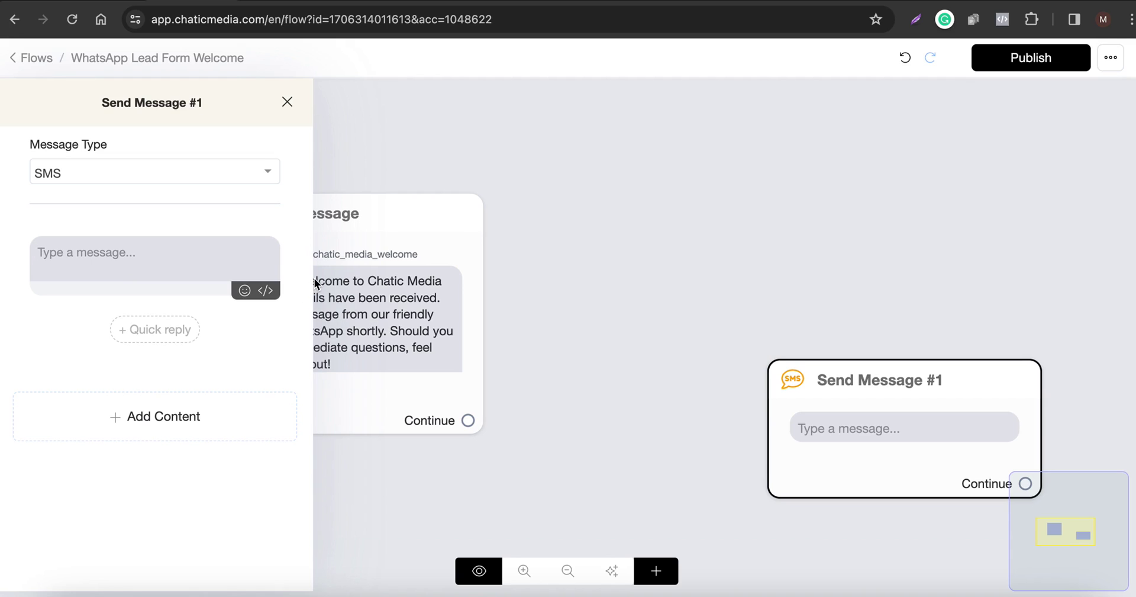
pyautogui.click(719, 319)
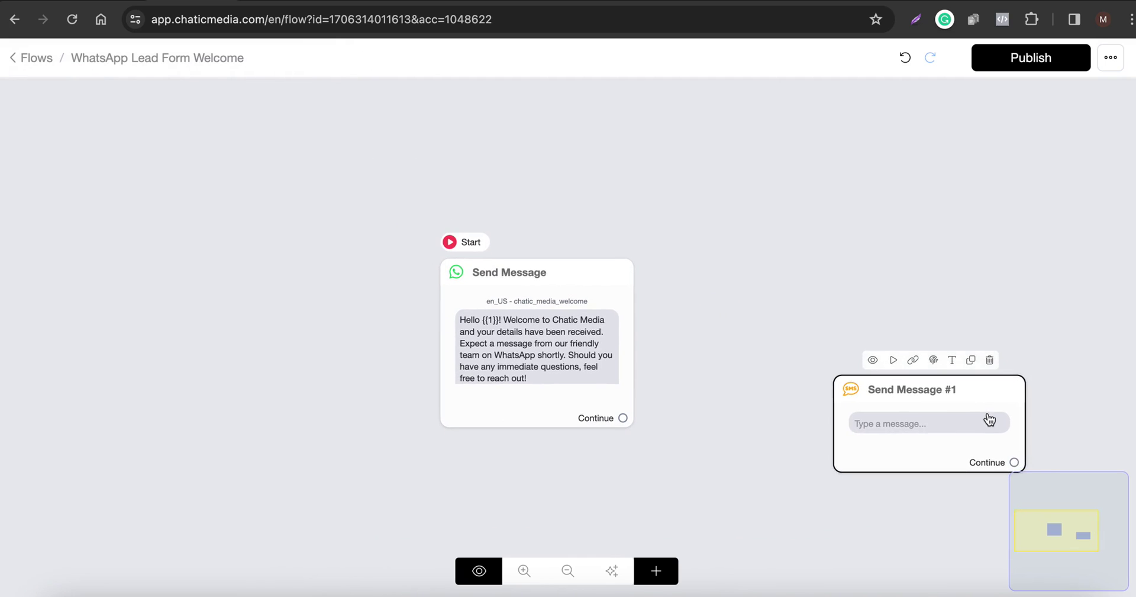
pyautogui.moveTo(990, 420); pyautogui.dragTo(933, 280)
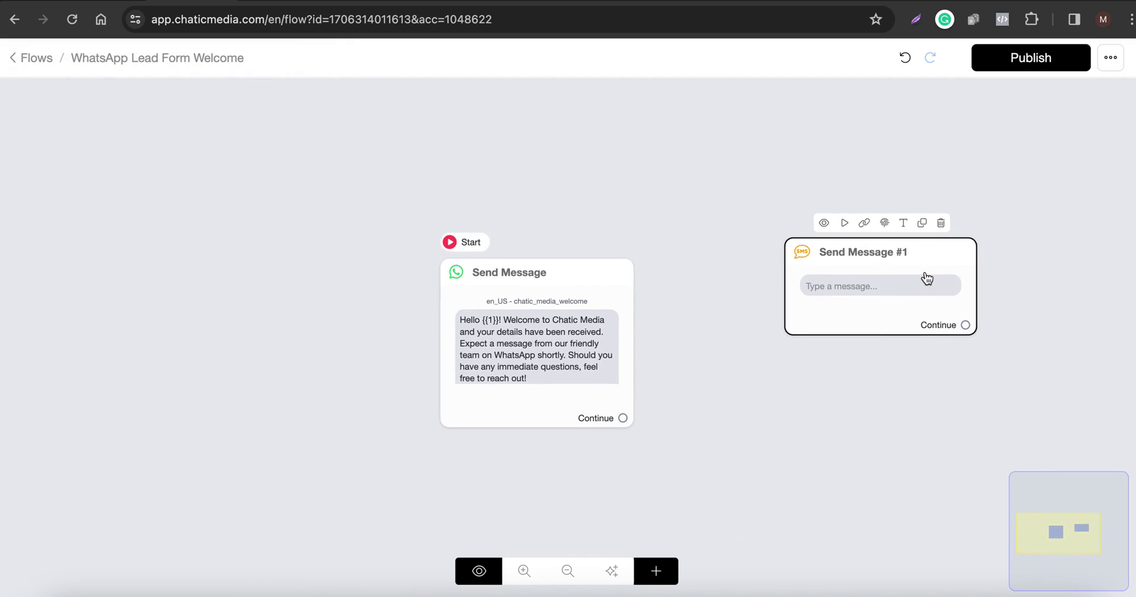